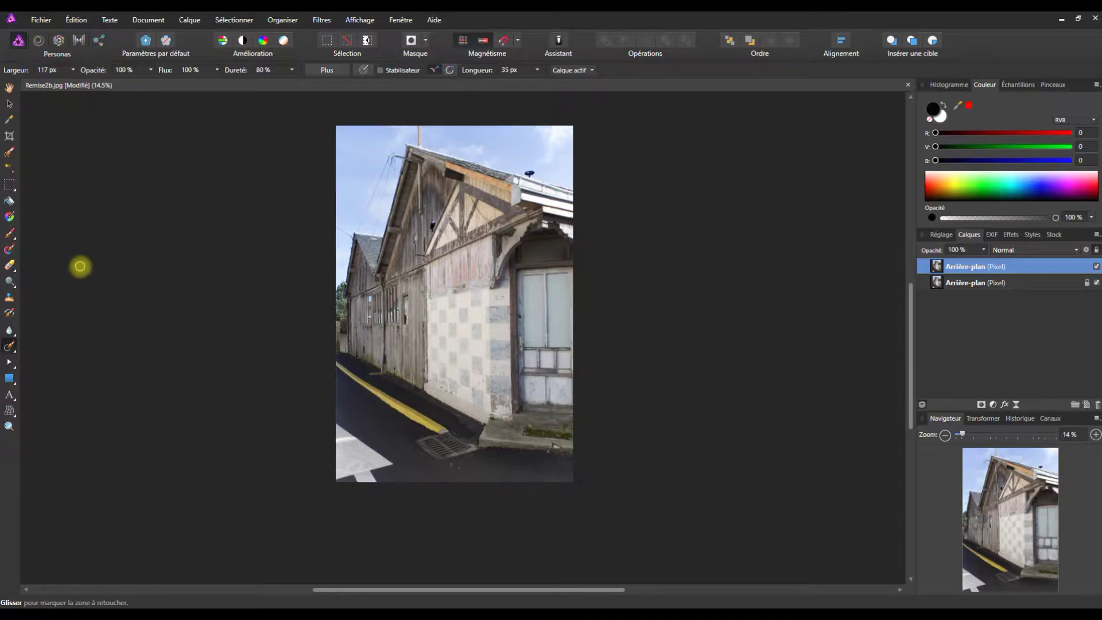
Step: Choose the Inpainting Brush Tool from the healing tools flyout
left_click(19, 356)
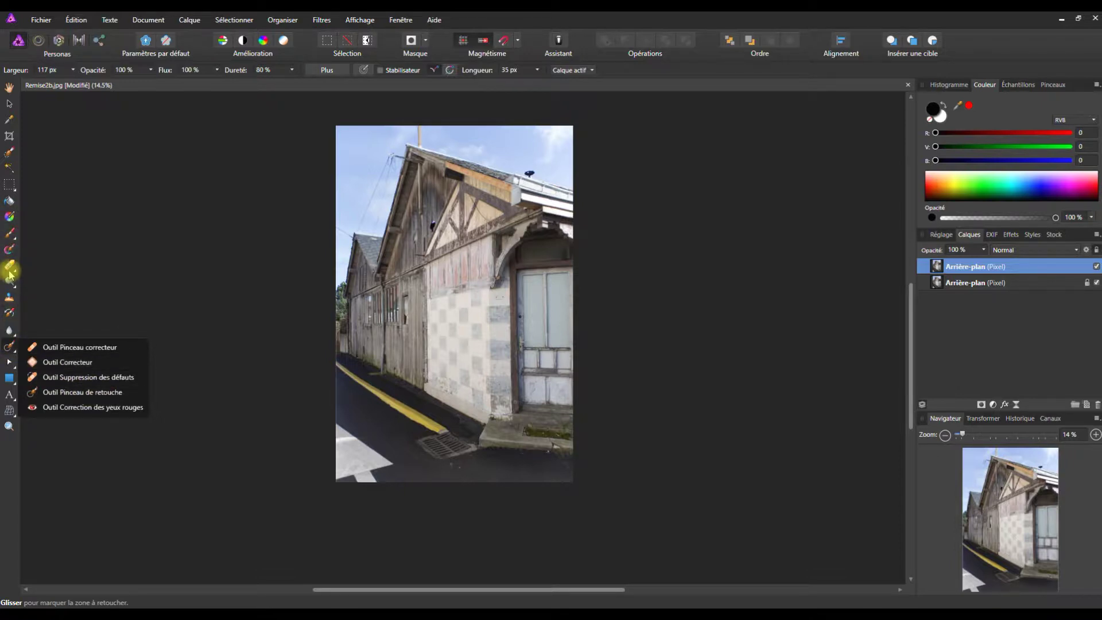
left_click(96, 393)
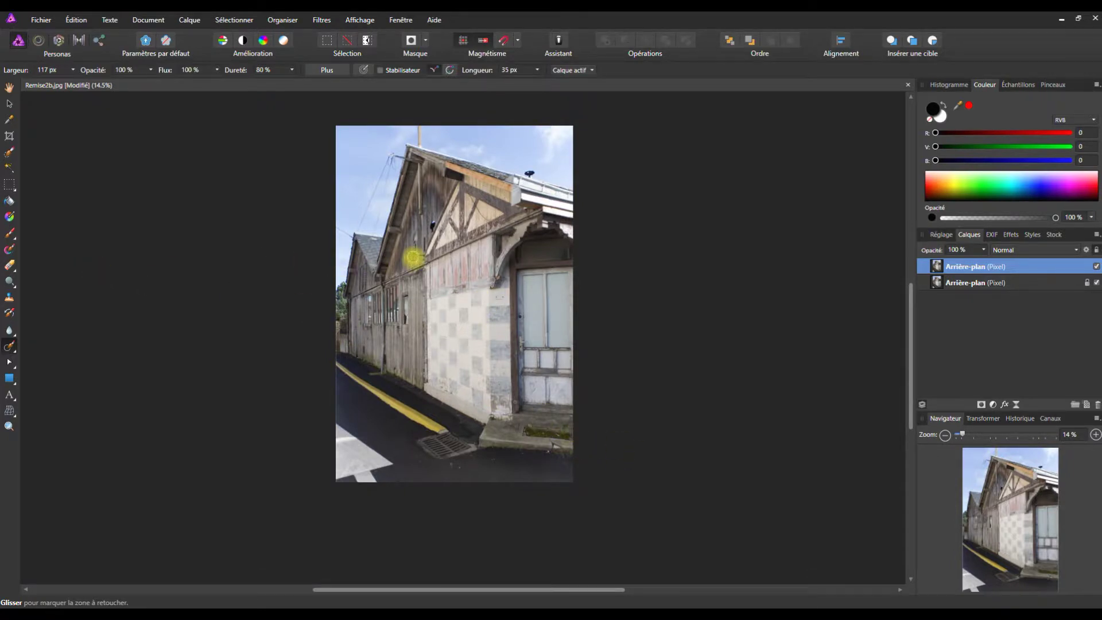
scroll(412, 258, "up", 2)
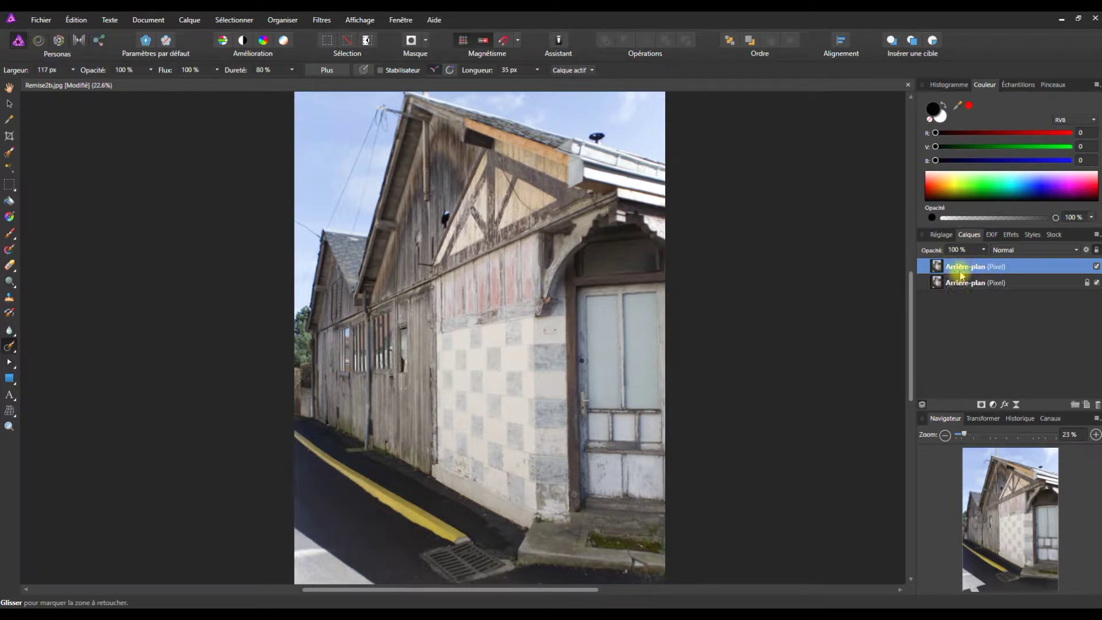
left_click(962, 284)
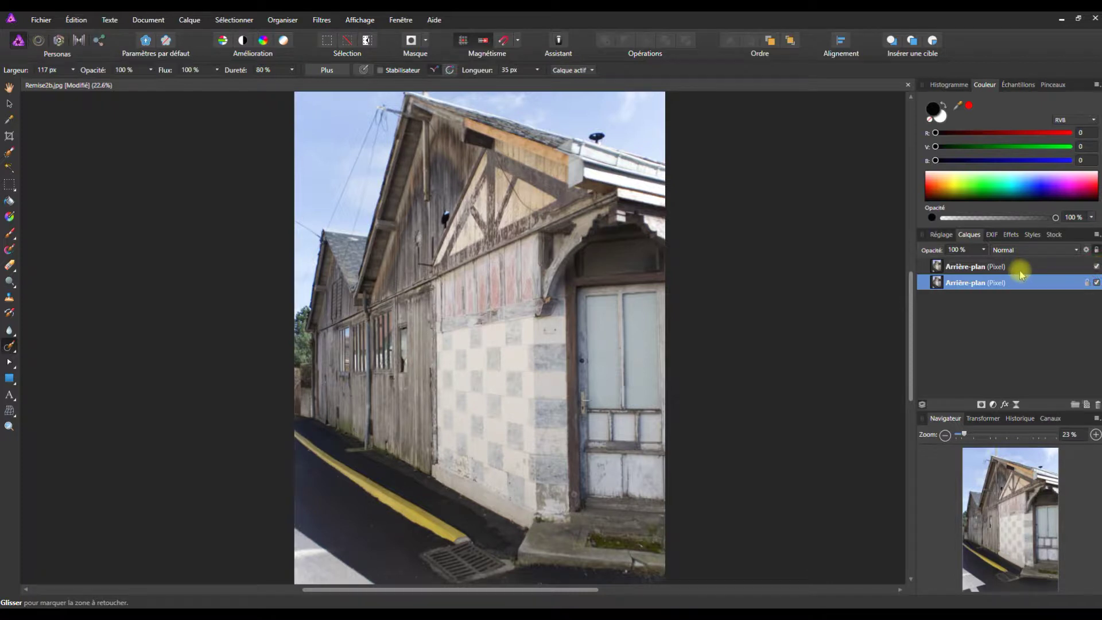
left_click(959, 270)
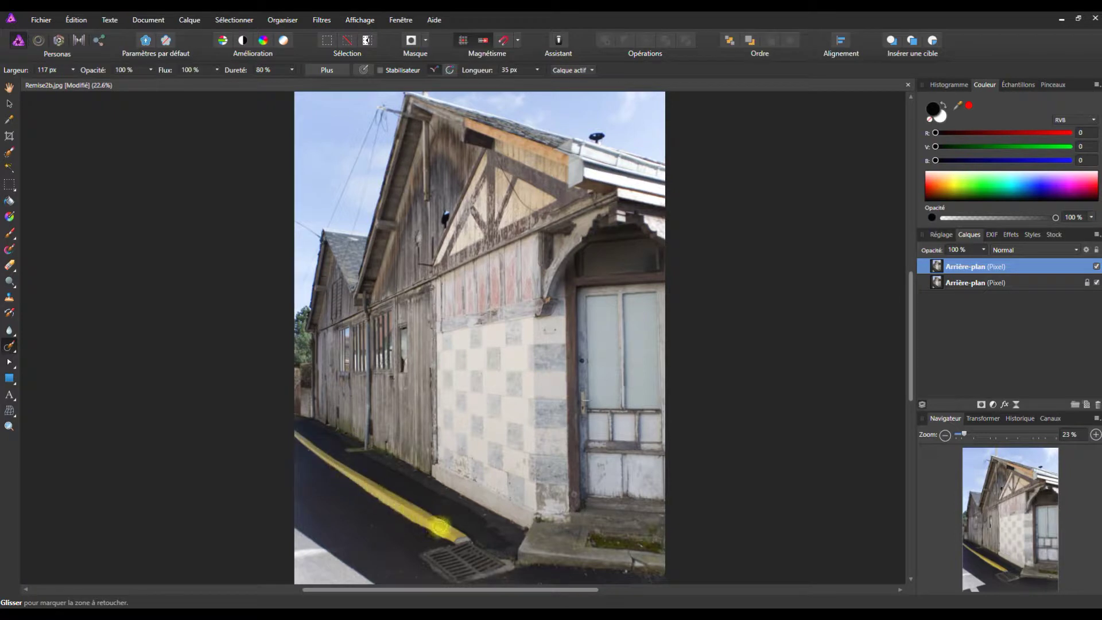
Step: Set the inpainting brush width to 297 px and paint out the yellow curb marking
left_click(72, 71)
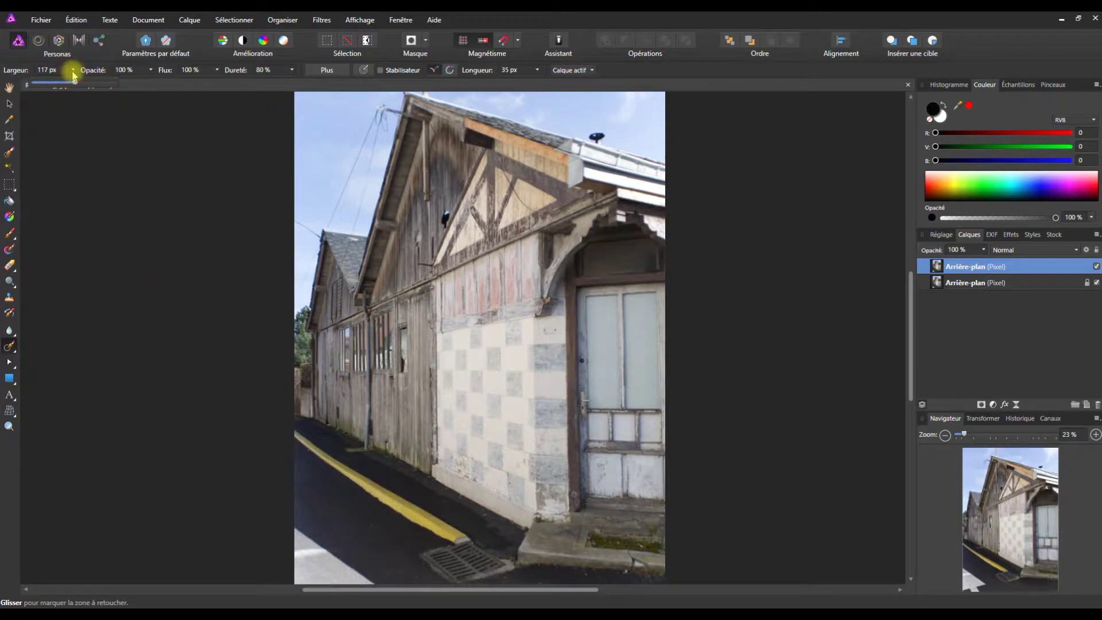
left_click_drag(89, 84, 103, 84)
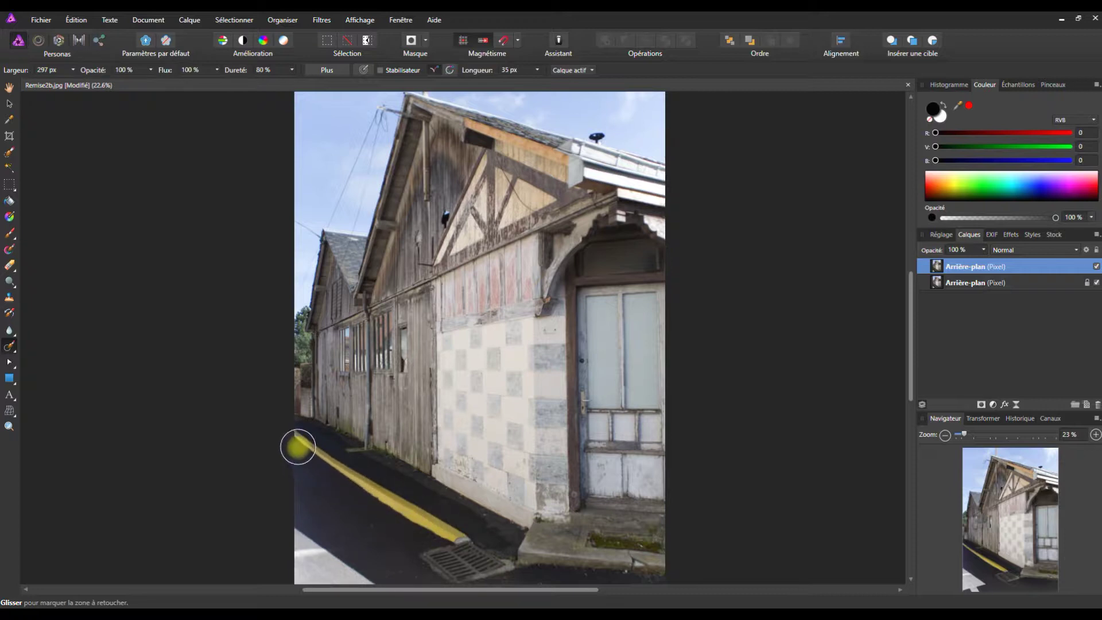
mouse_move(287, 437)
left_mouse_down()
mouse_move(498, 562)
mouse_move(437, 560)
mouse_move(331, 489)
left_mouse_up()
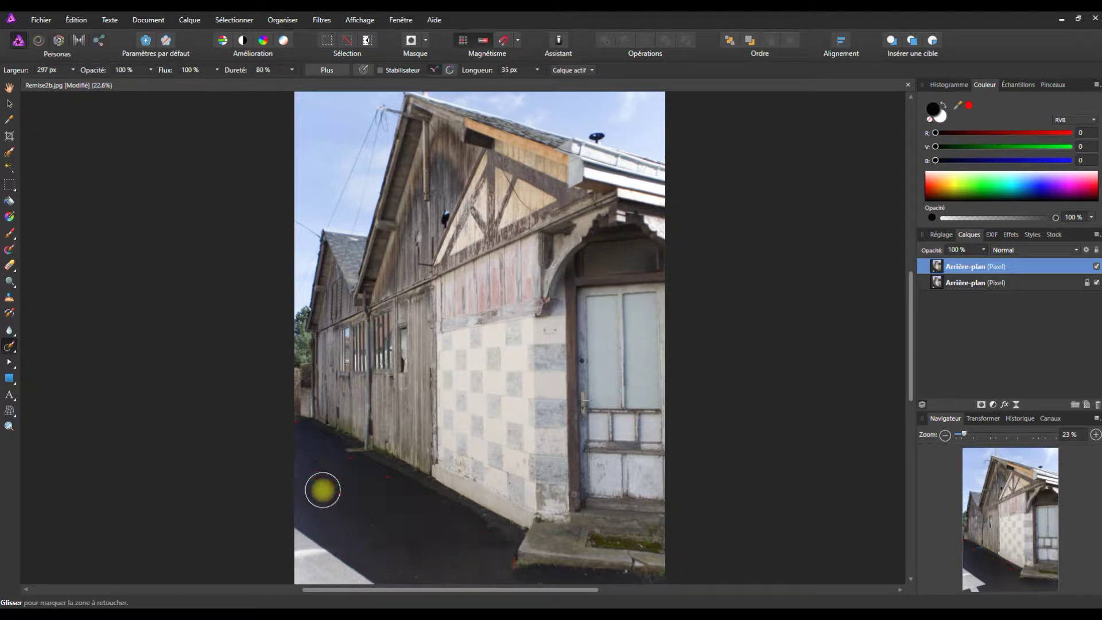
scroll(362, 493, "down", 1)
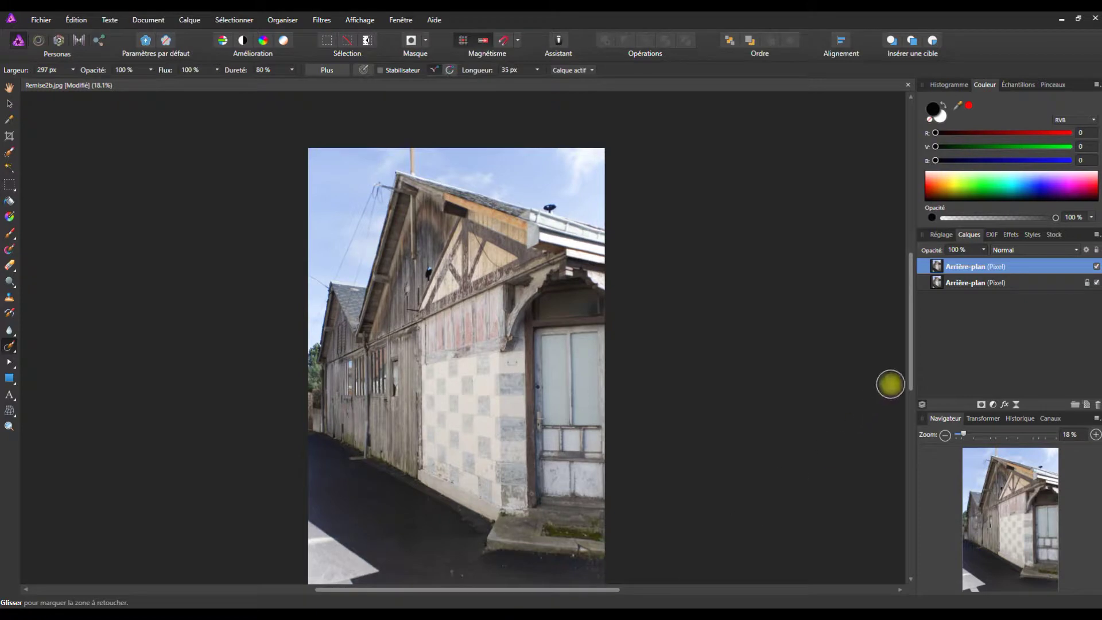
Step: Paint out the white road arrow at the lower left
left_click_drag(910, 365, 911, 421)
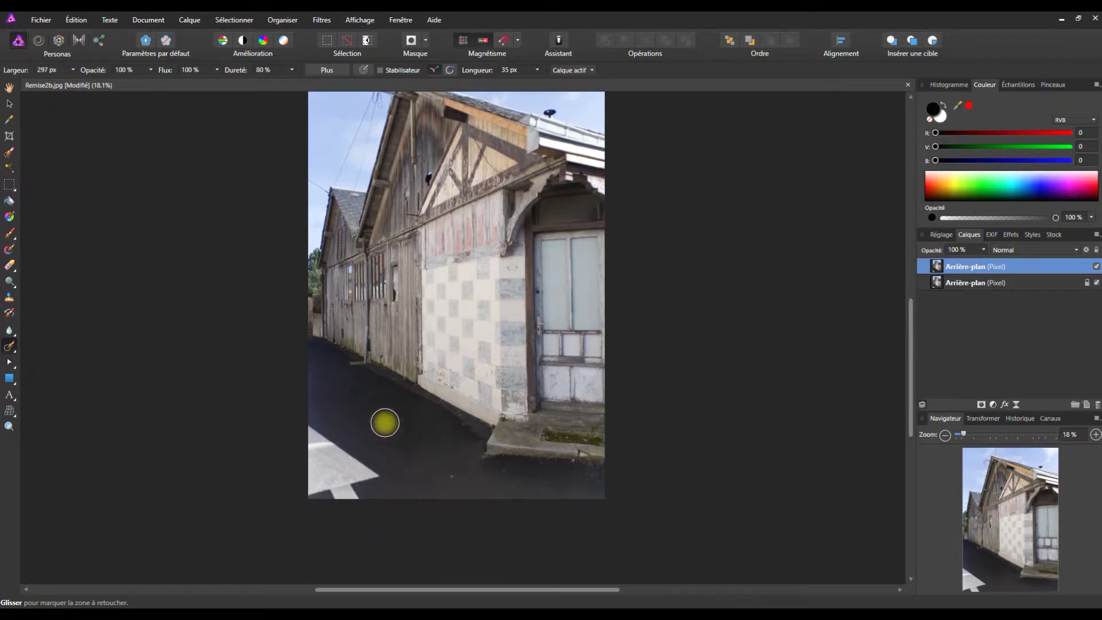
left_click_drag(304, 434, 288, 487)
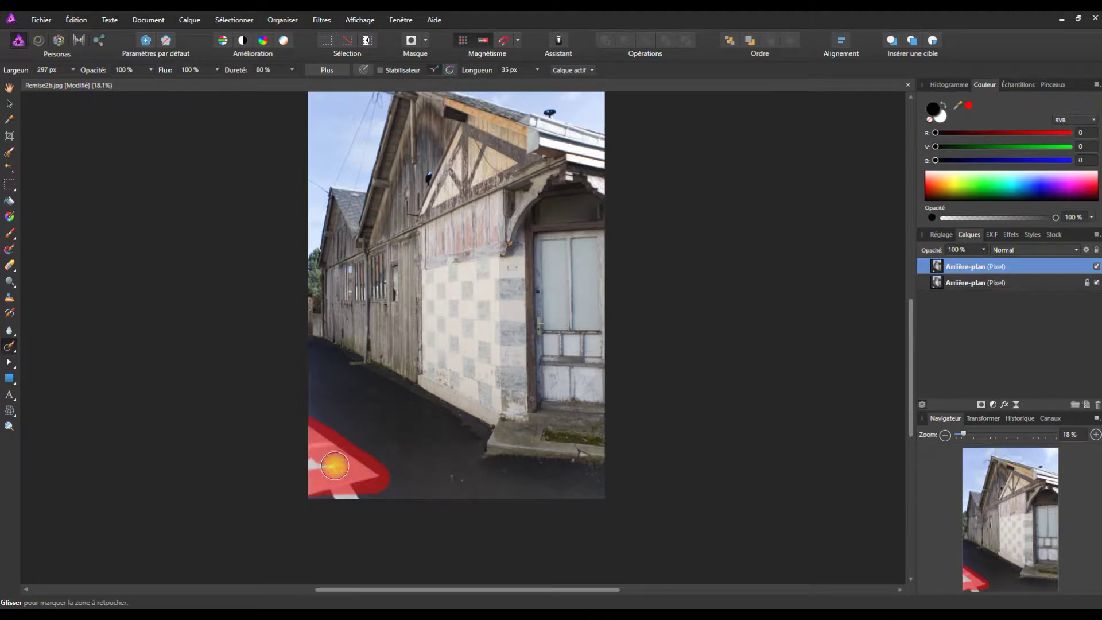
left_click_drag(288, 486, 350, 508)
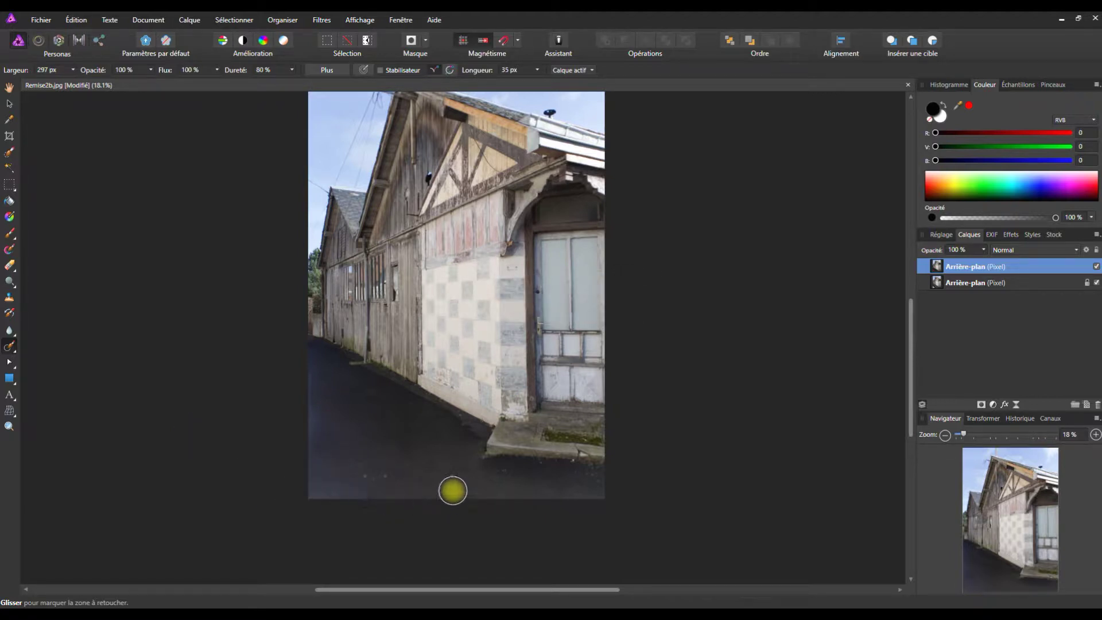
Step: Zoom in, shrink the brush to 45 px and remove the white speck on the doorstep edge
scroll(587, 460, "up", 2)
scroll(585, 453, "up", 3)
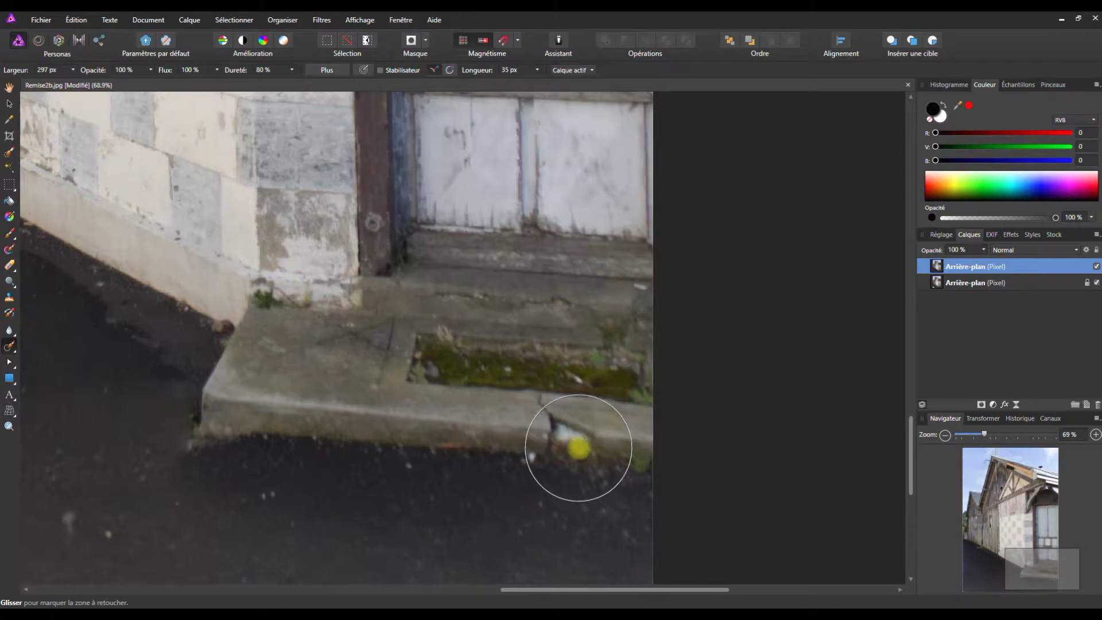
left_click(72, 69)
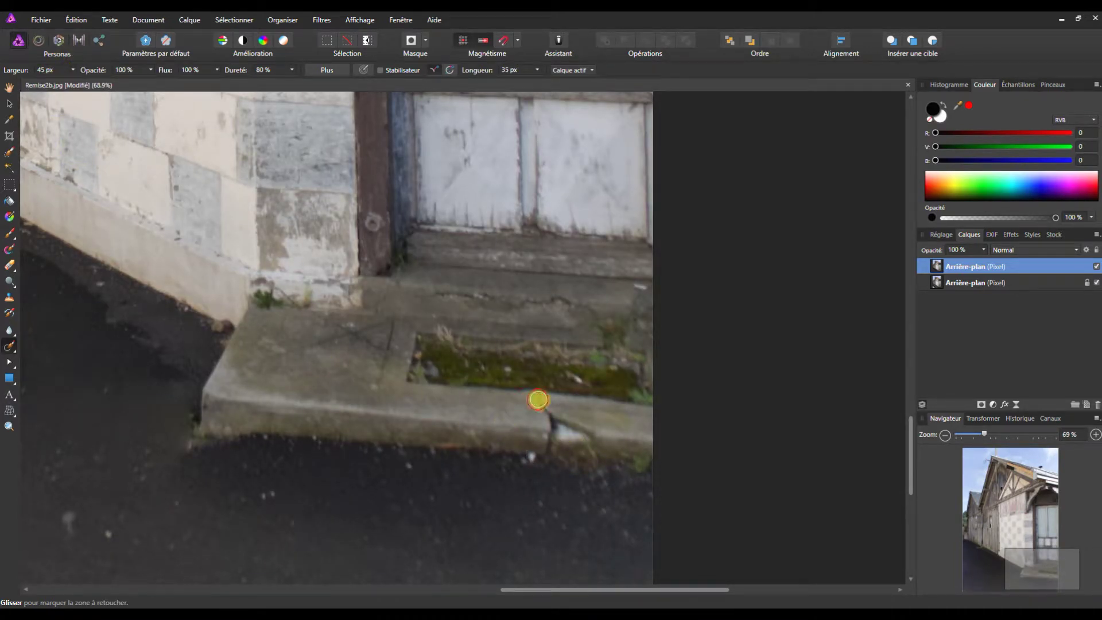
mouse_move(538, 399)
left_mouse_down()
mouse_move(590, 430)
mouse_move(547, 434)
mouse_move(570, 438)
mouse_move(548, 412)
left_mouse_up()
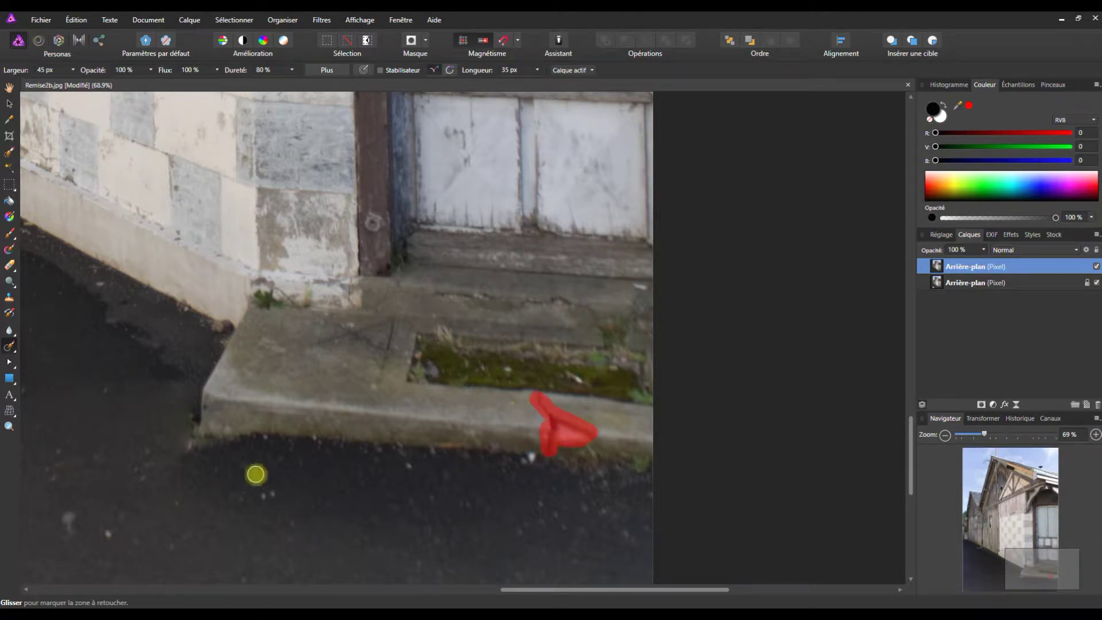
scroll(450, 469, "down", 4)
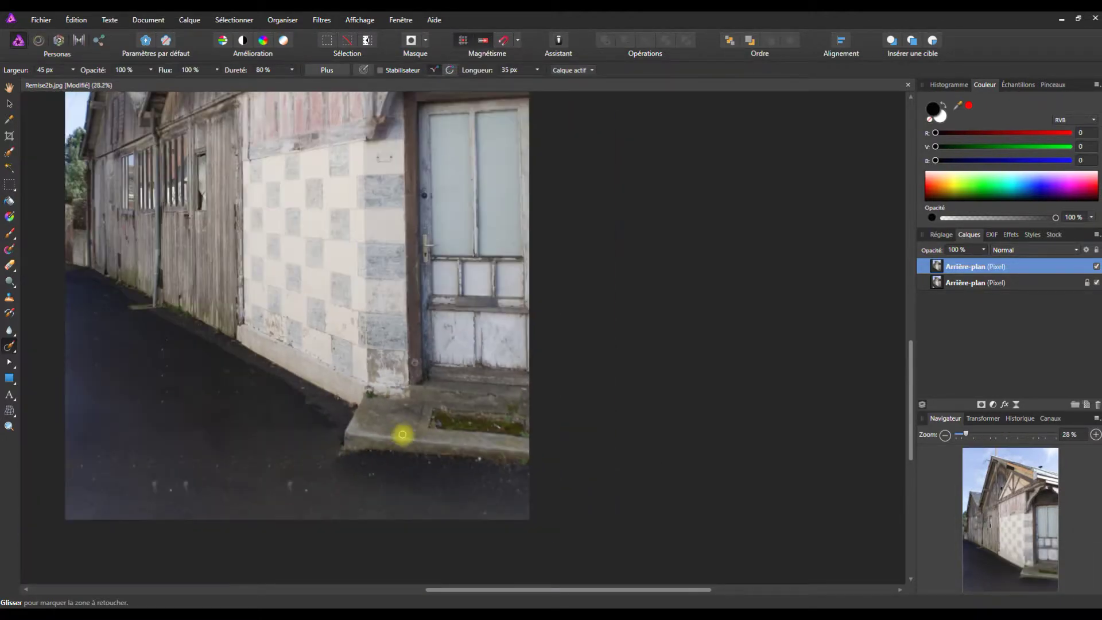
left_click_drag(571, 589, 421, 589)
Step: Zoom in on the beam under the gable and retouch a stretch of it
left_click_drag(911, 366, 911, 287)
scroll(468, 325, "up", 2)
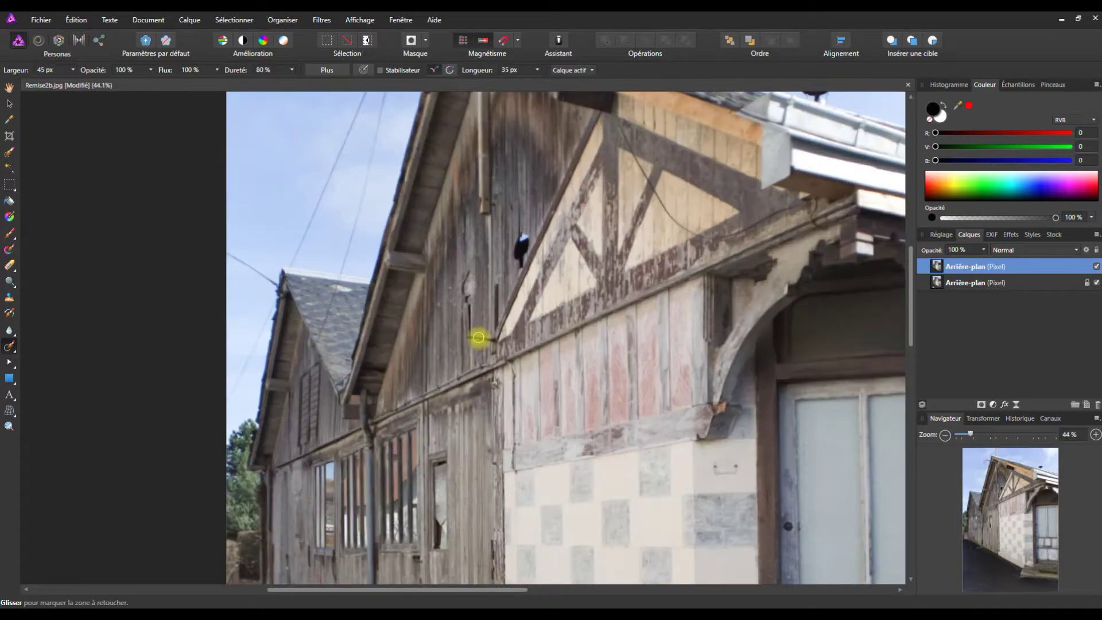
scroll(482, 337, "up", 2)
scroll(487, 352, "up", 3)
mouse_move(435, 315)
left_mouse_down()
mouse_move(445, 332)
mouse_move(434, 331)
left_mouse_up()
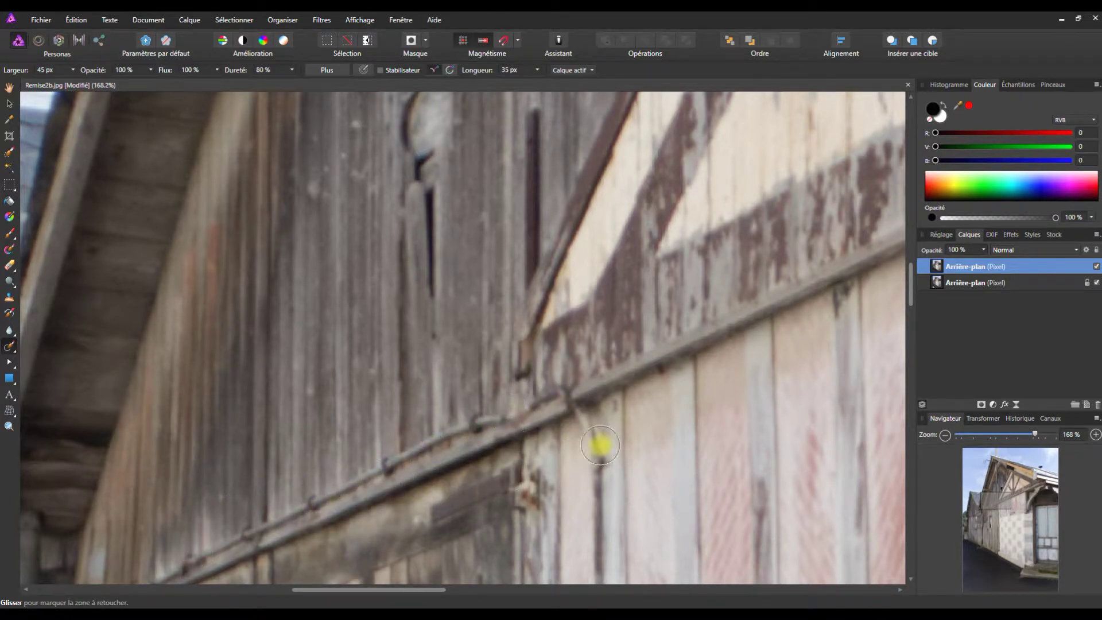
Step: Set the brush width to 22 px and paint out the marks and wire along the beam
scroll(599, 445, "down", 3)
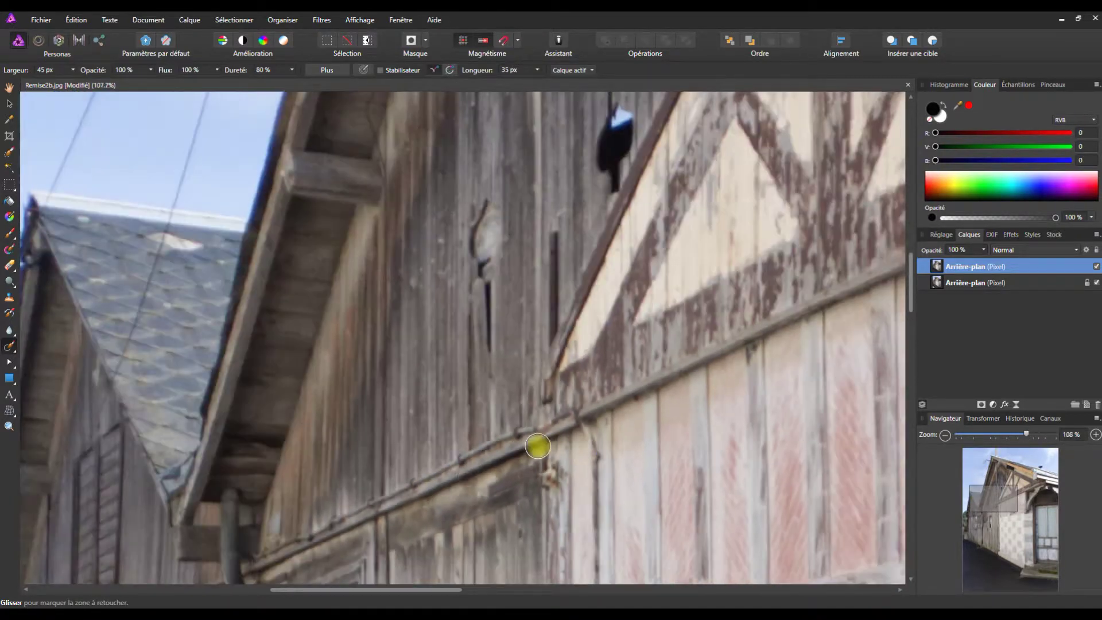
left_click(73, 71)
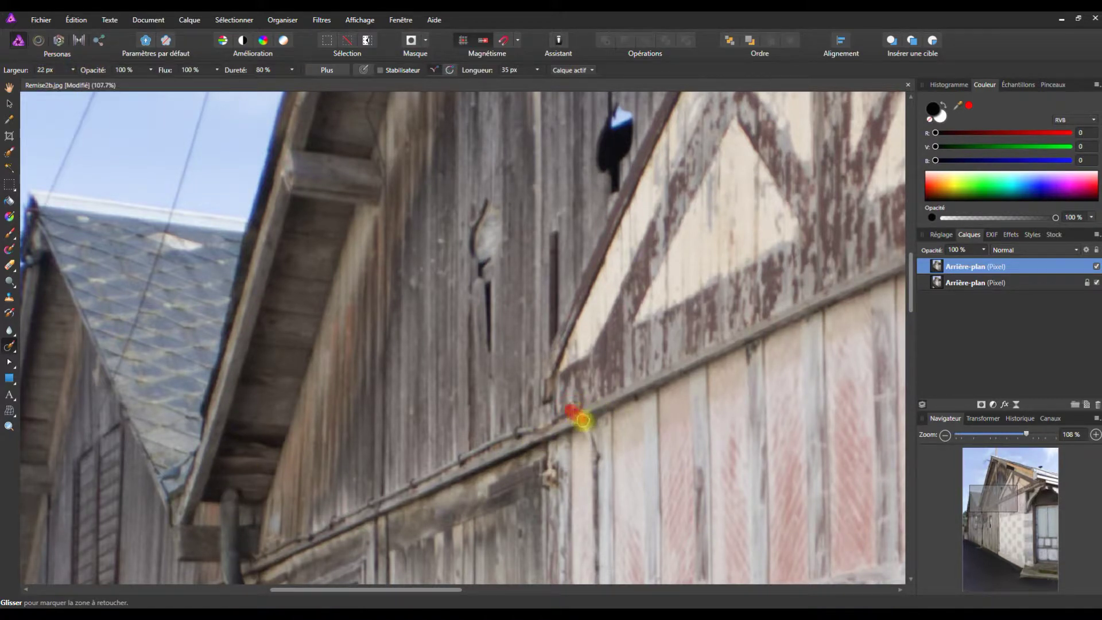
left_click_drag(576, 459, 580, 429)
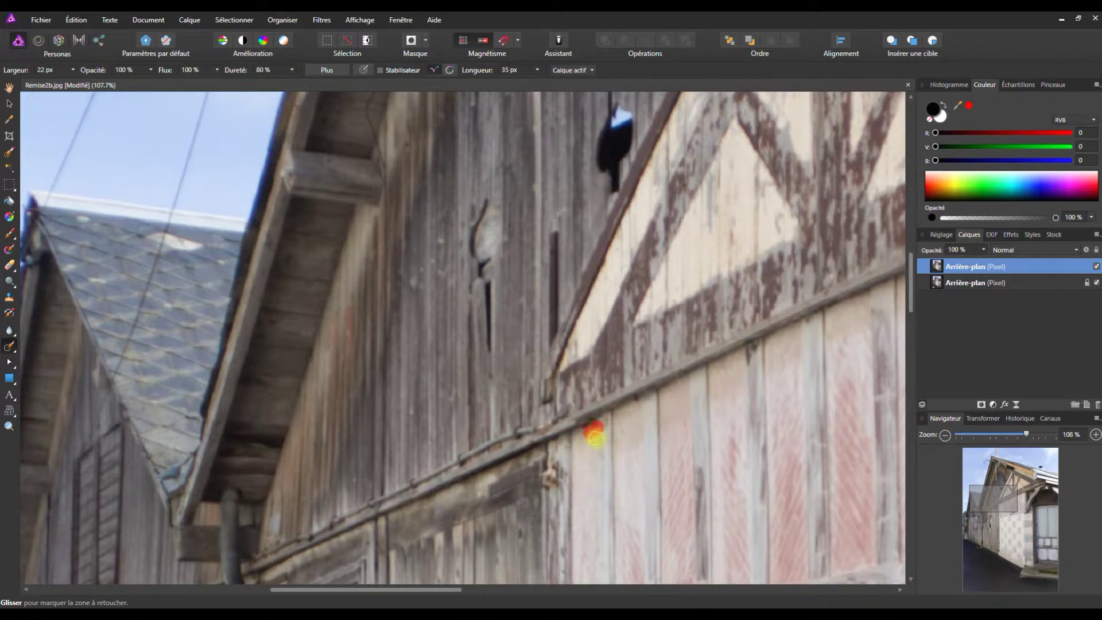
left_click_drag(566, 417, 542, 423)
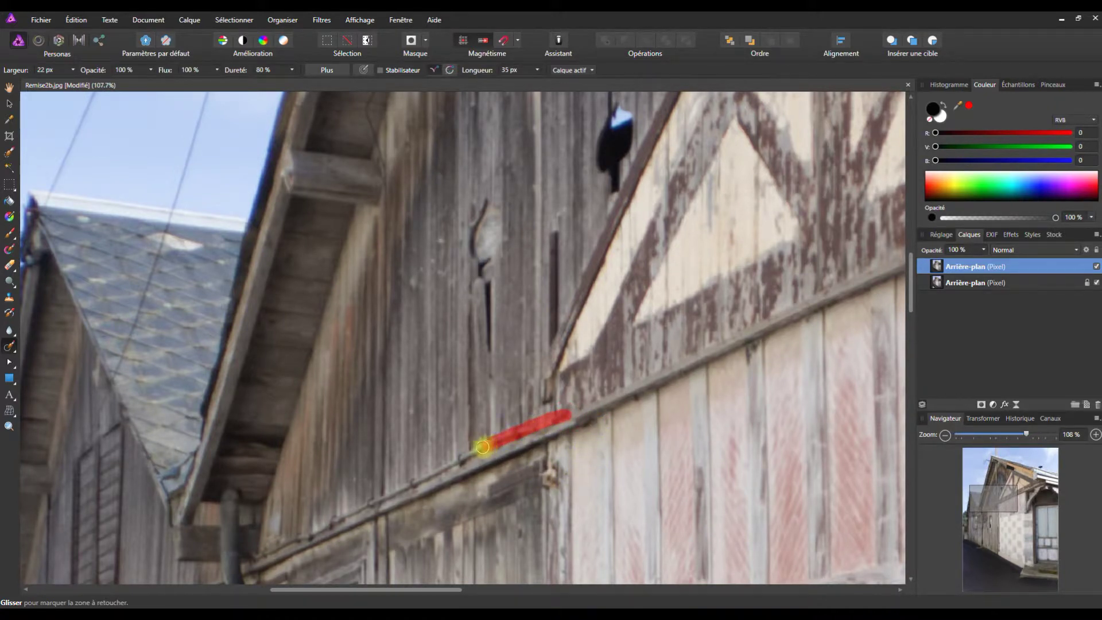
mouse_move(417, 476)
left_mouse_down()
mouse_move(257, 552)
mouse_move(568, 418)
left_mouse_up()
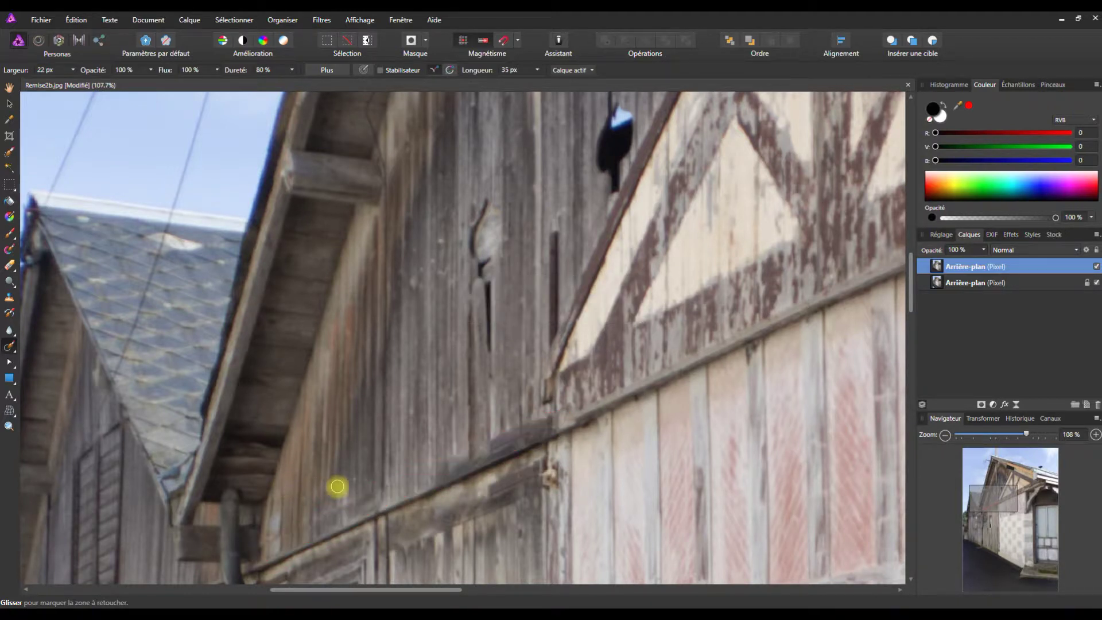
scroll(467, 492, "up", 3)
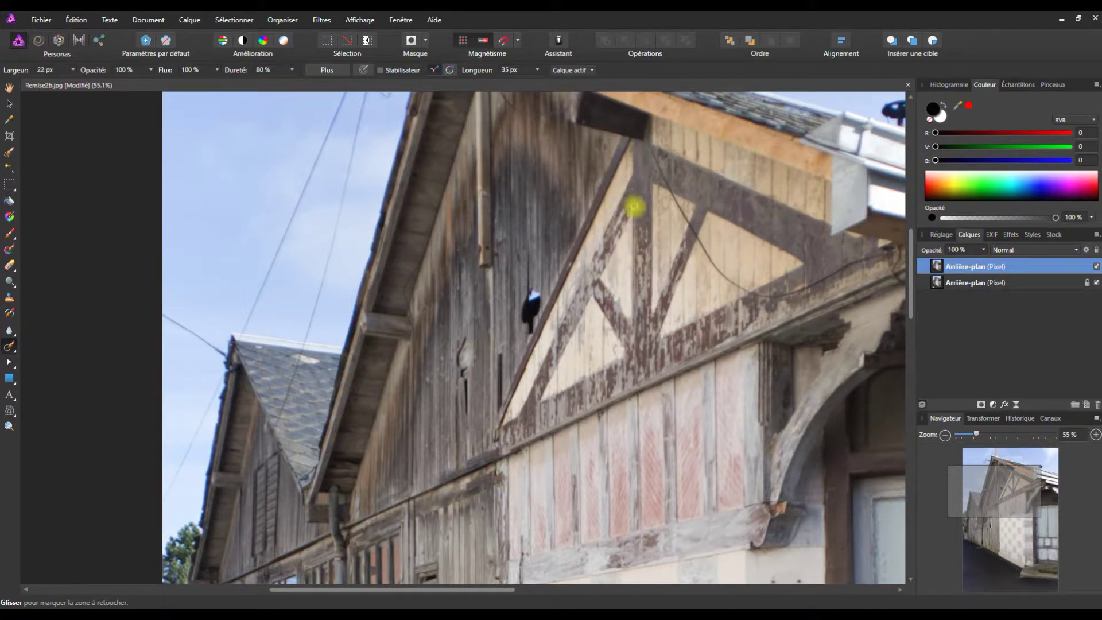
Step: Paint out the cable from the dark beam end down across the timber framing
scroll(652, 132, "up", 2)
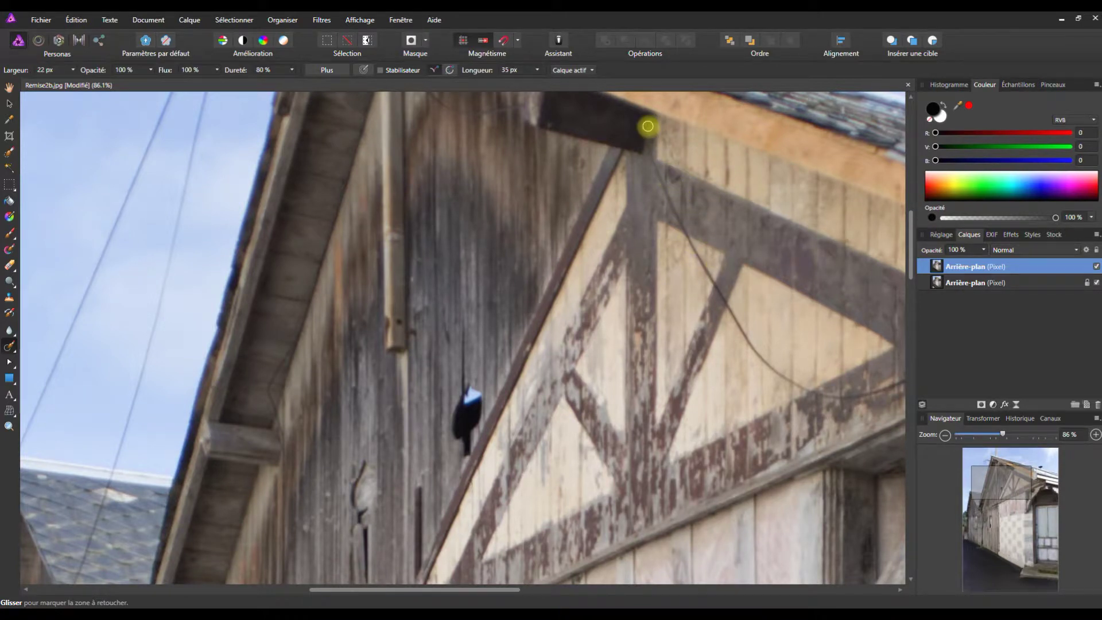
left_click_drag(634, 118, 678, 216)
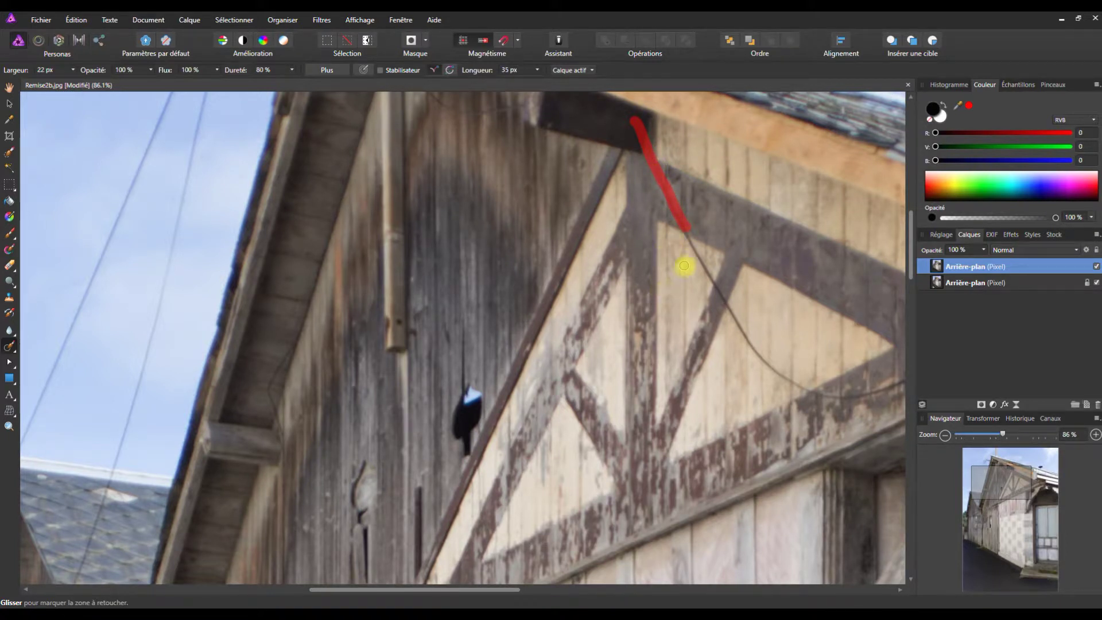
left_click_drag(684, 233, 711, 282)
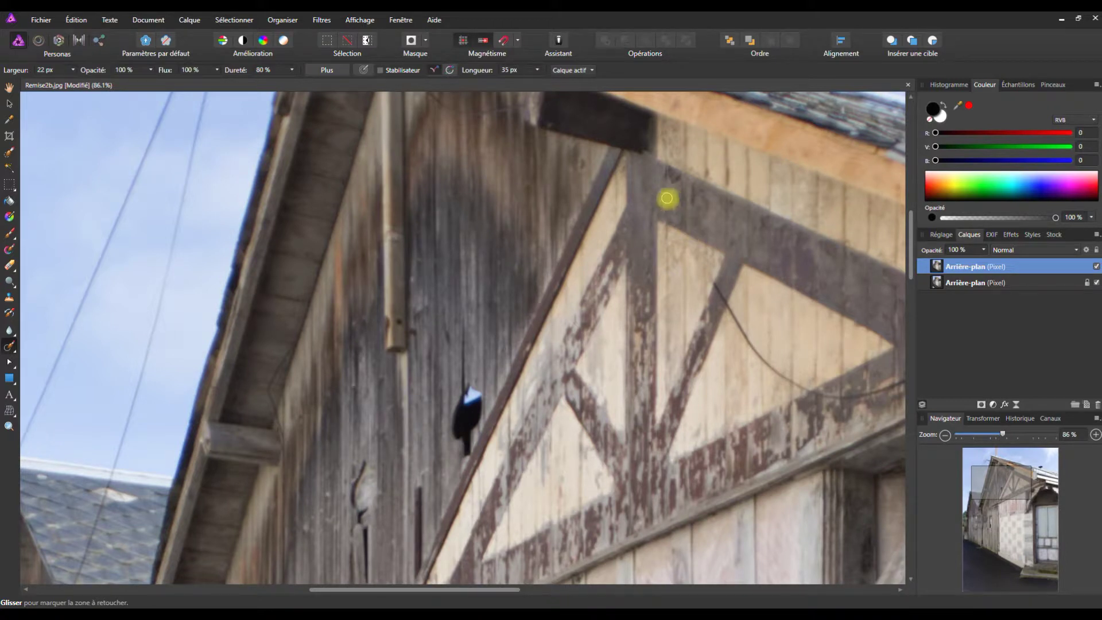
left_click_drag(692, 255, 724, 300)
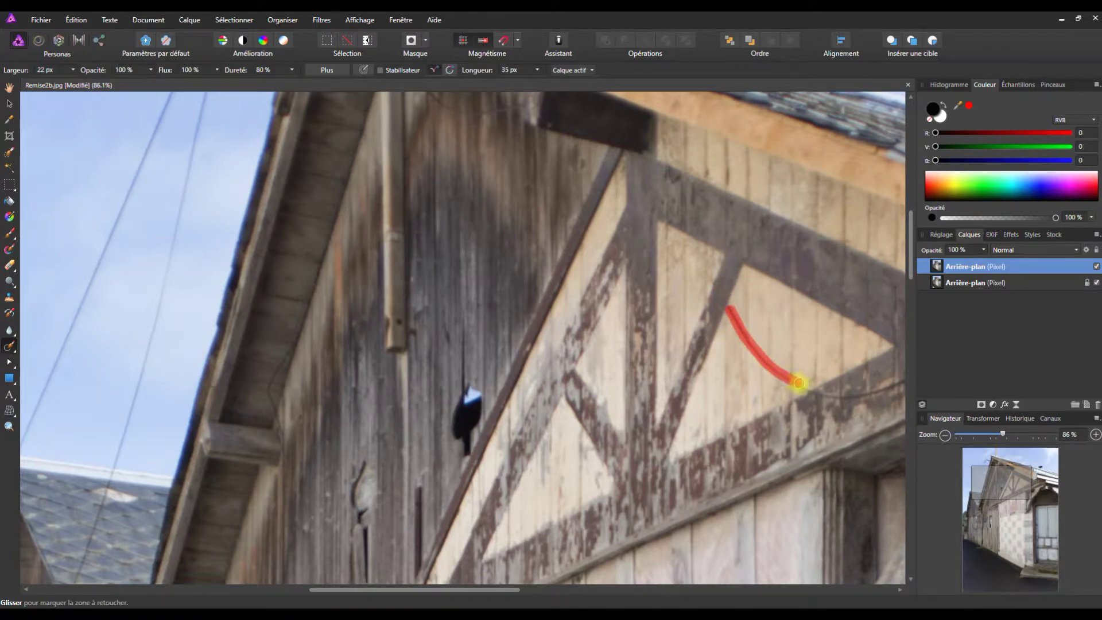
Step: Erase the remaining wire across the pale triangle and along the beam under the gutter
left_click_drag(760, 350, 754, 334)
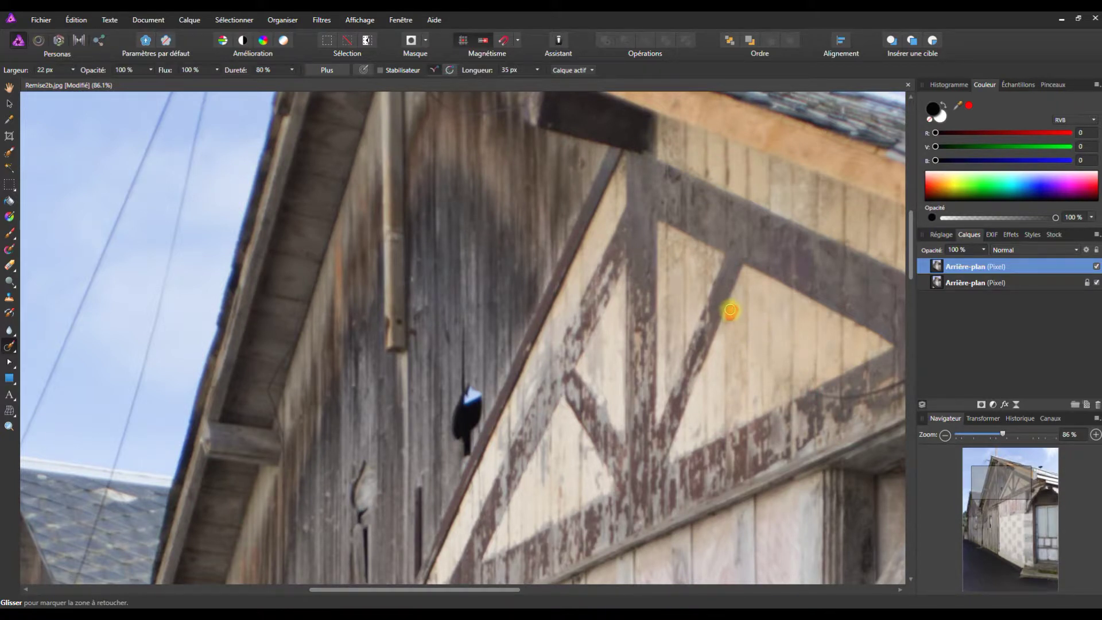
left_click_drag(734, 323, 734, 324)
left_click_drag(817, 393, 897, 375)
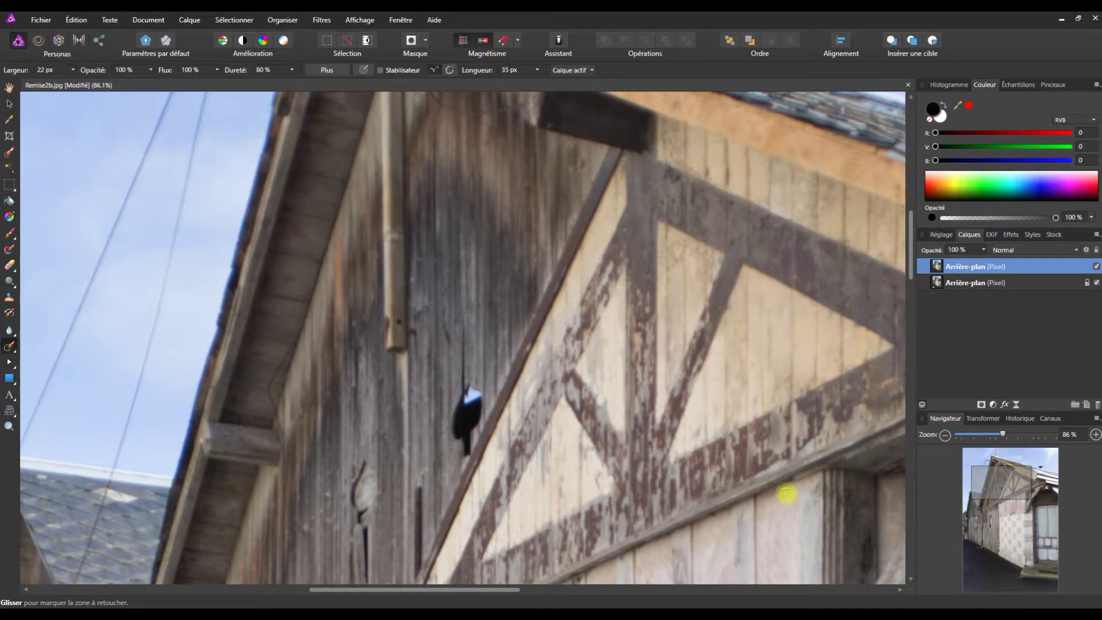
left_click_drag(523, 588, 640, 588)
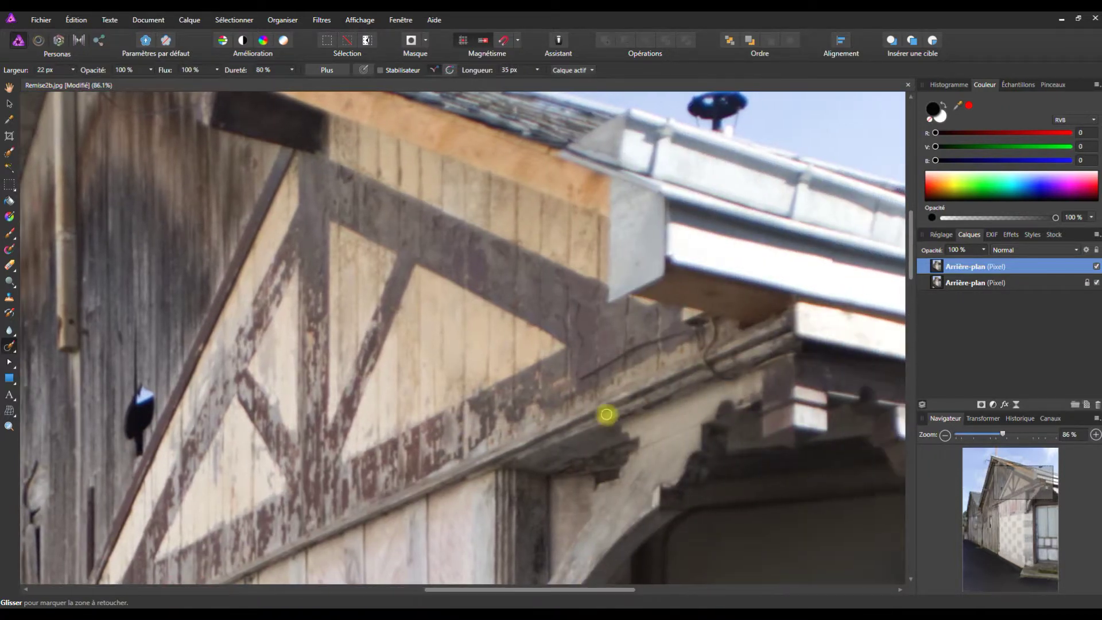
mouse_move(576, 378)
left_mouse_down()
mouse_move(709, 326)
mouse_move(703, 362)
mouse_move(731, 372)
mouse_move(667, 338)
mouse_move(695, 337)
left_mouse_up()
left_click_drag(626, 351, 680, 337)
Step: Zoom out, enlarge the brush, and paint out the sky wires by the gable's roof corner
scroll(467, 352, "down", 2)
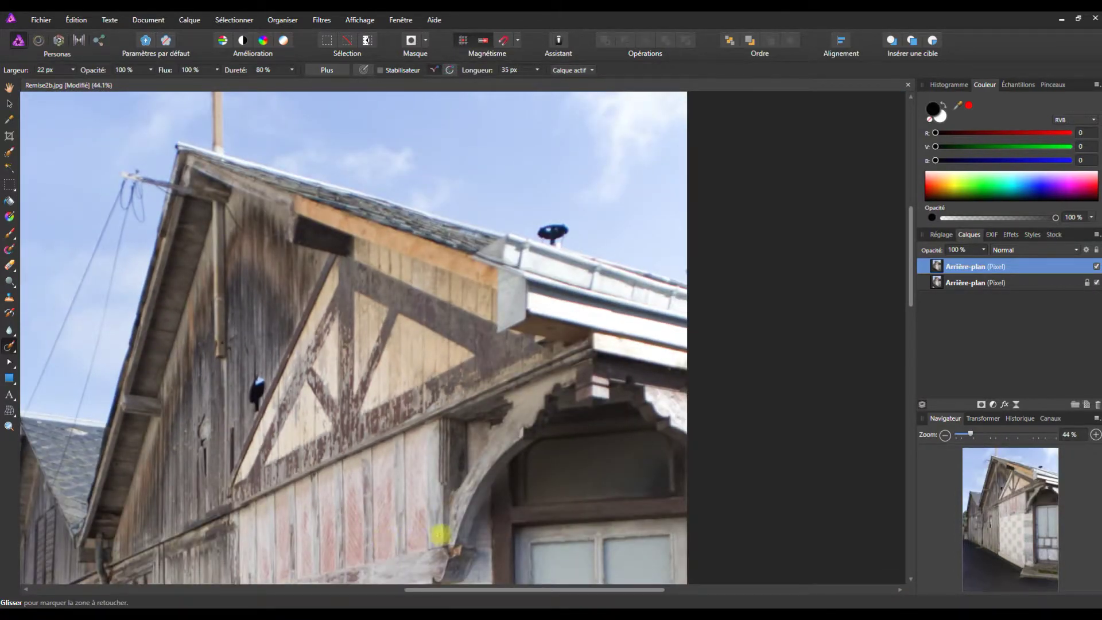
left_click_drag(455, 590, 277, 531)
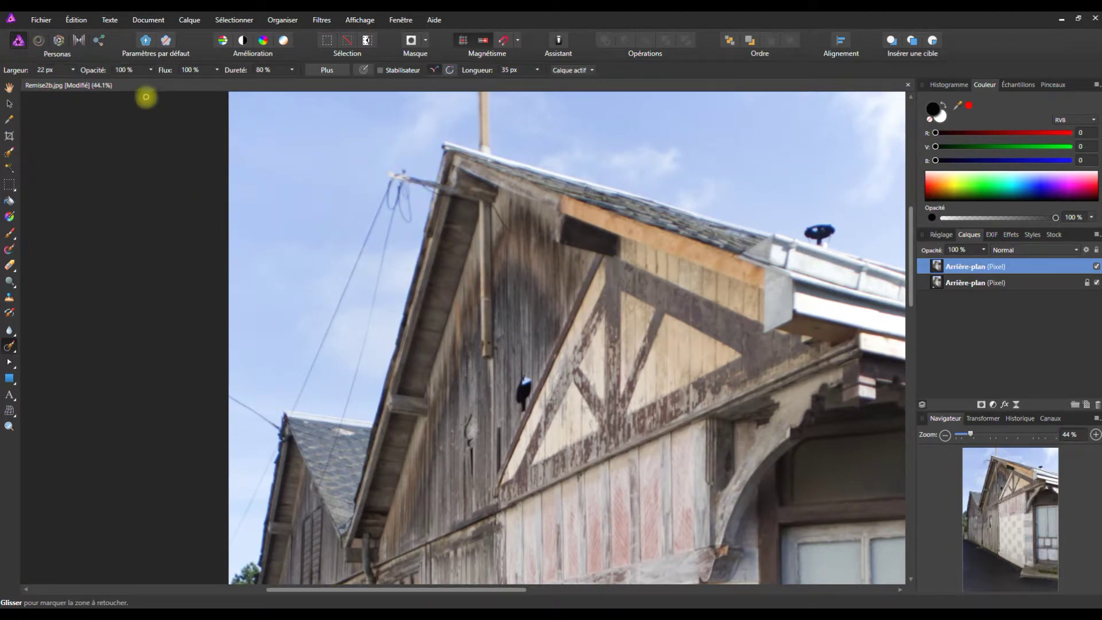
left_click(73, 70)
left_click_drag(86, 84, 114, 84)
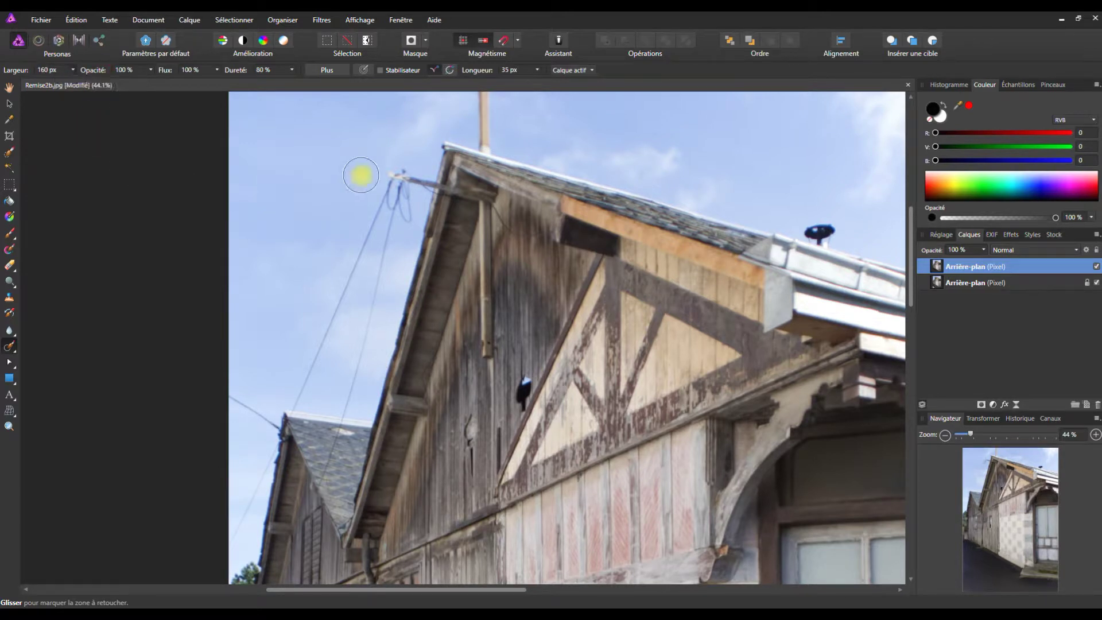
mouse_move(377, 176)
left_mouse_down()
mouse_move(418, 182)
mouse_move(401, 182)
mouse_move(383, 207)
mouse_move(300, 394)
mouse_move(394, 194)
mouse_move(350, 400)
mouse_move(344, 386)
mouse_move(322, 386)
mouse_move(322, 317)
left_mouse_up()
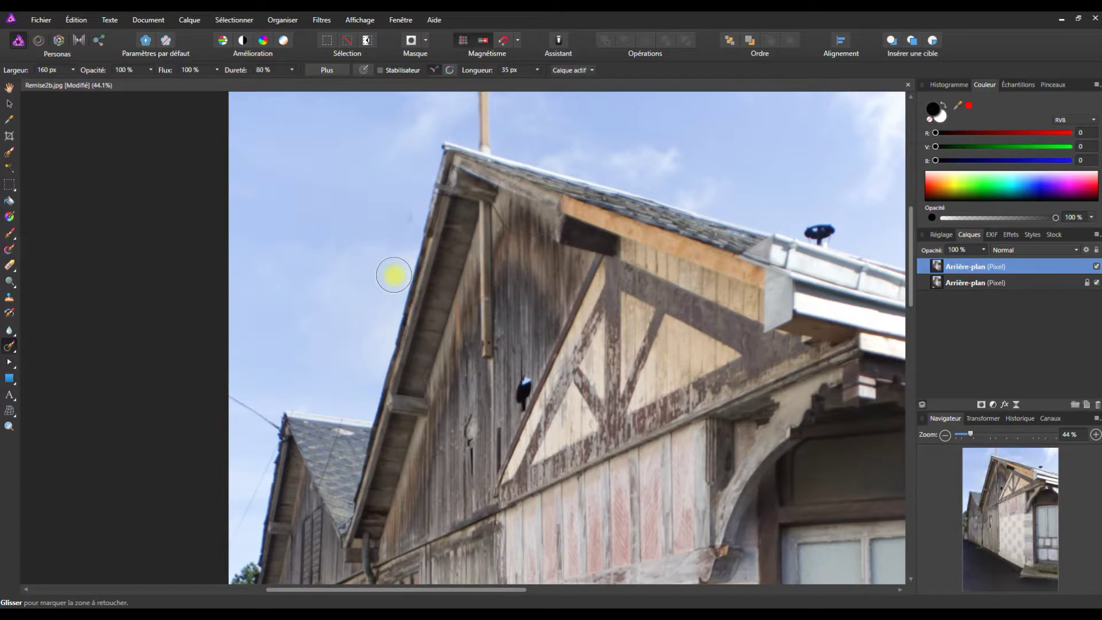
Step: Paint out the wires running toward the small roof peak and beside that roof
left_click_drag(235, 390, 262, 424)
mouse_move(229, 530)
left_mouse_down()
mouse_move(258, 445)
mouse_move(106, 527)
left_mouse_up()
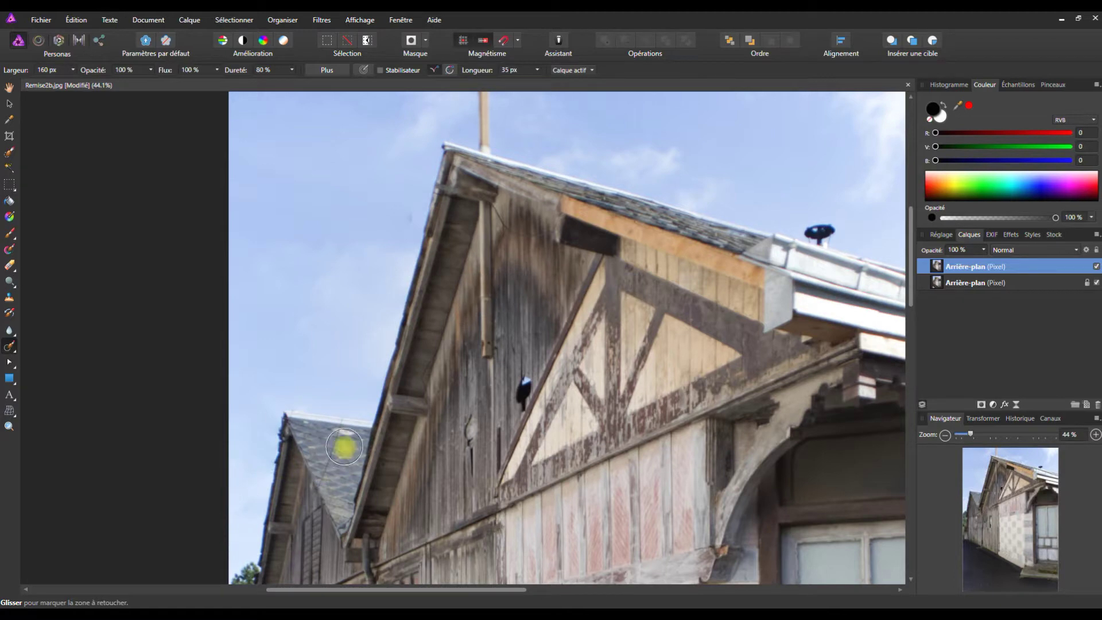
scroll(315, 498, "up", 3)
scroll(316, 497, "up", 3)
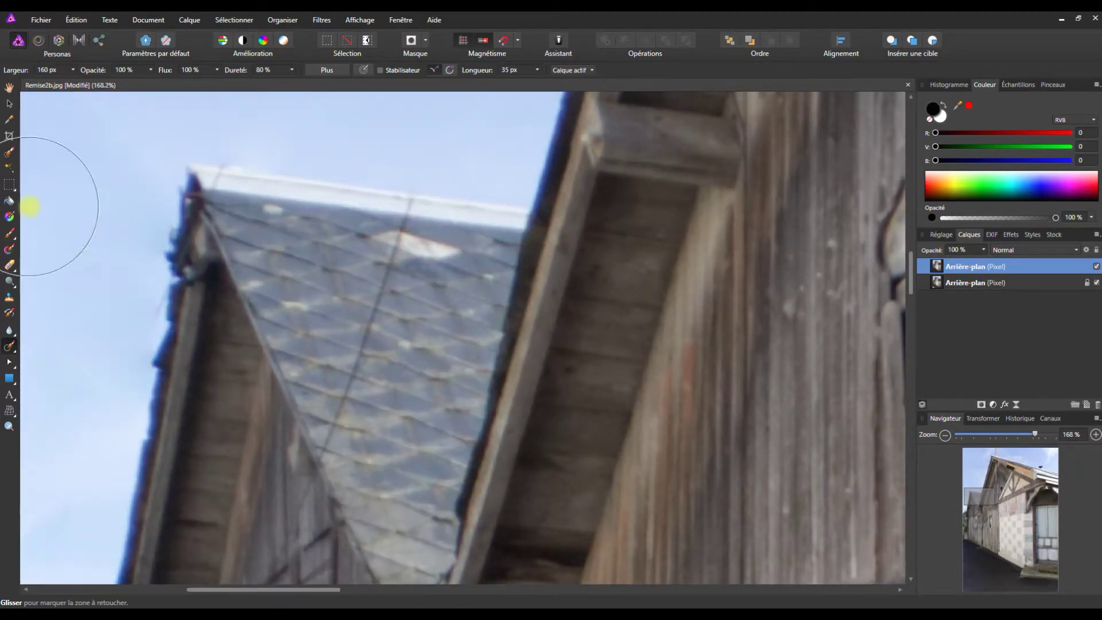
Step: Shrink the brush to 23 px and paint out the wire and ragged edge of the small slate roof
left_click(73, 69)
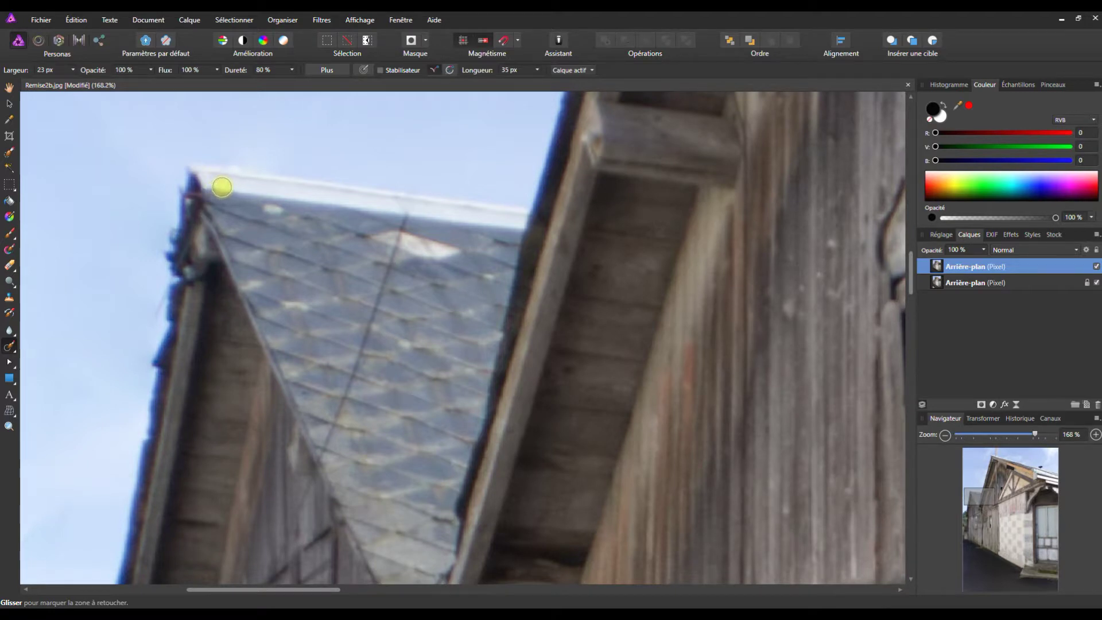
left_click_drag(405, 216, 323, 454)
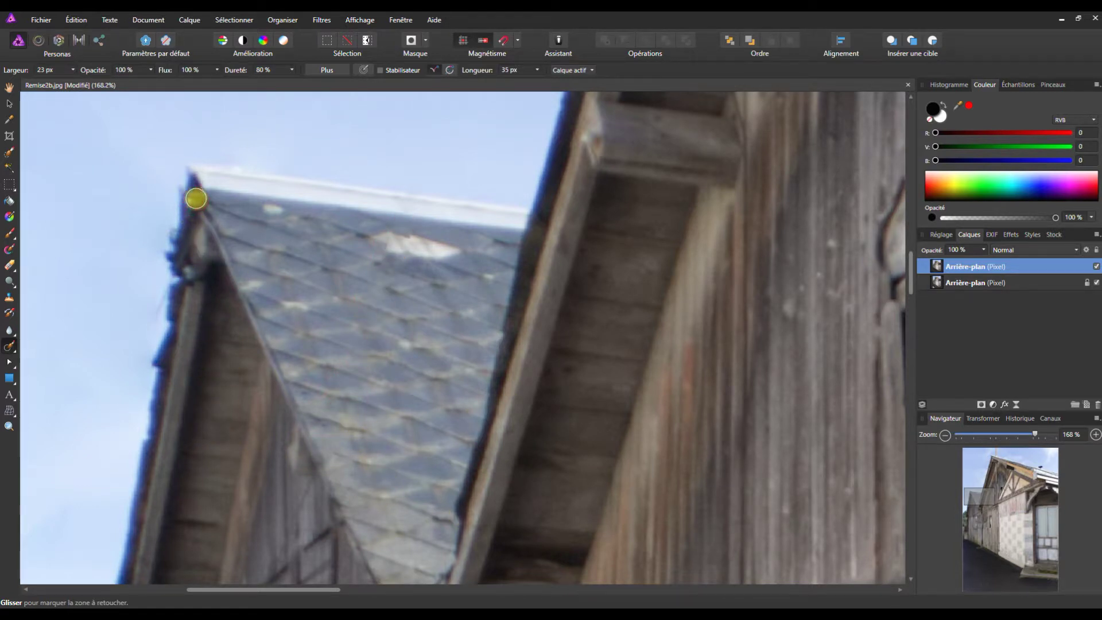
left_click_drag(159, 301, 144, 331)
left_click_drag(310, 484, 272, 551)
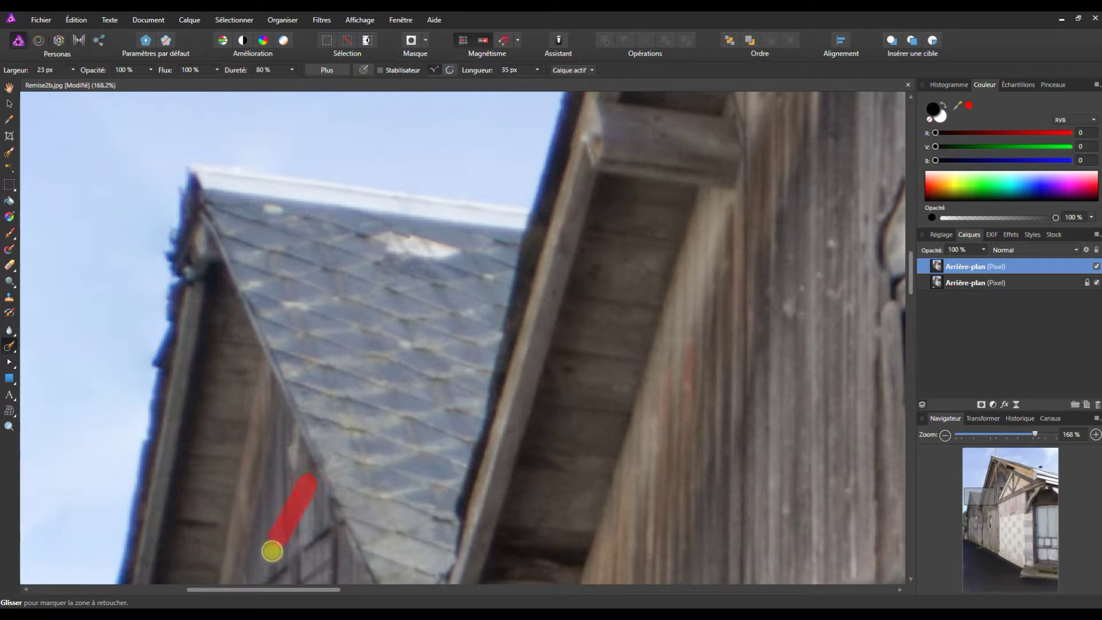
scroll(246, 473, "down", 2)
Step: Inpaint the blemish where the timber wall meets the pale checkered panel
scroll(230, 499, "down", 2)
scroll(201, 551, "down", 1)
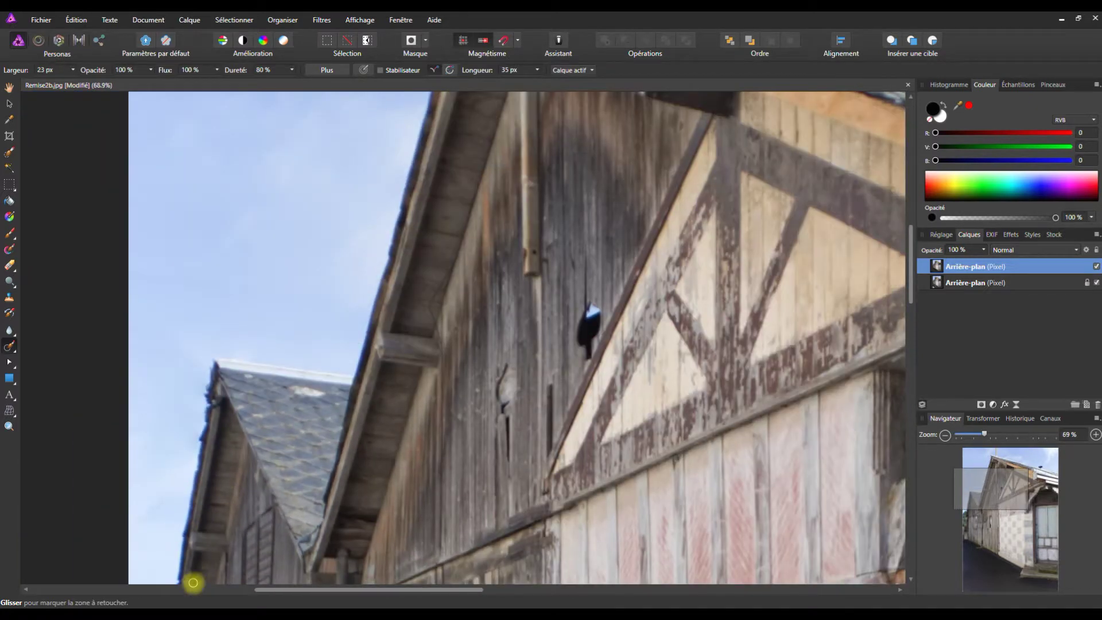
scroll(221, 580, "down", 2)
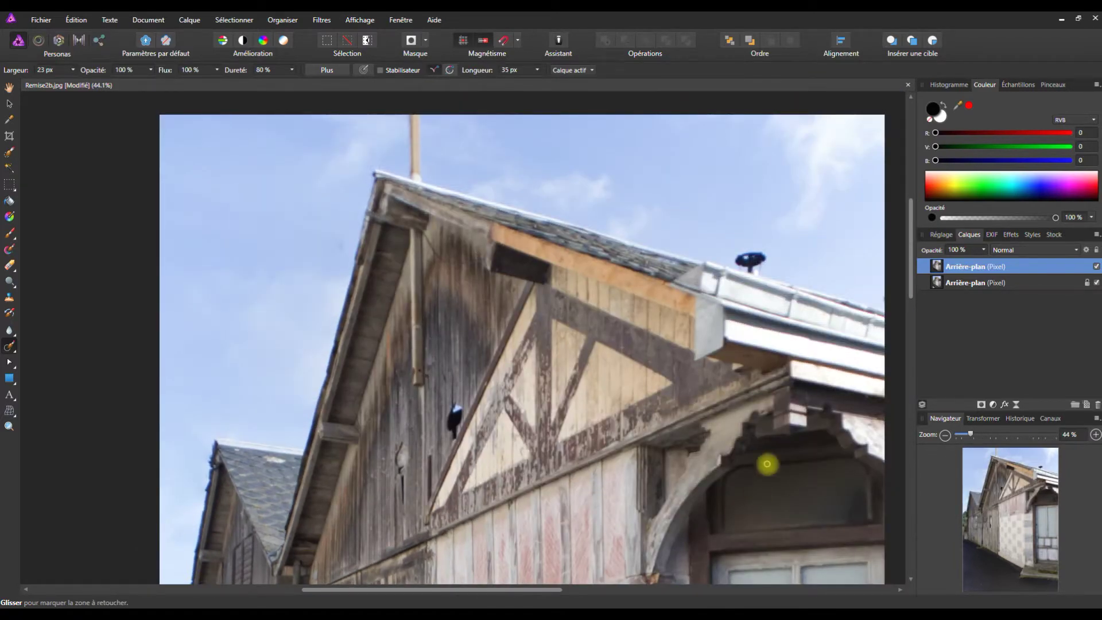
left_click_drag(910, 278, 910, 342)
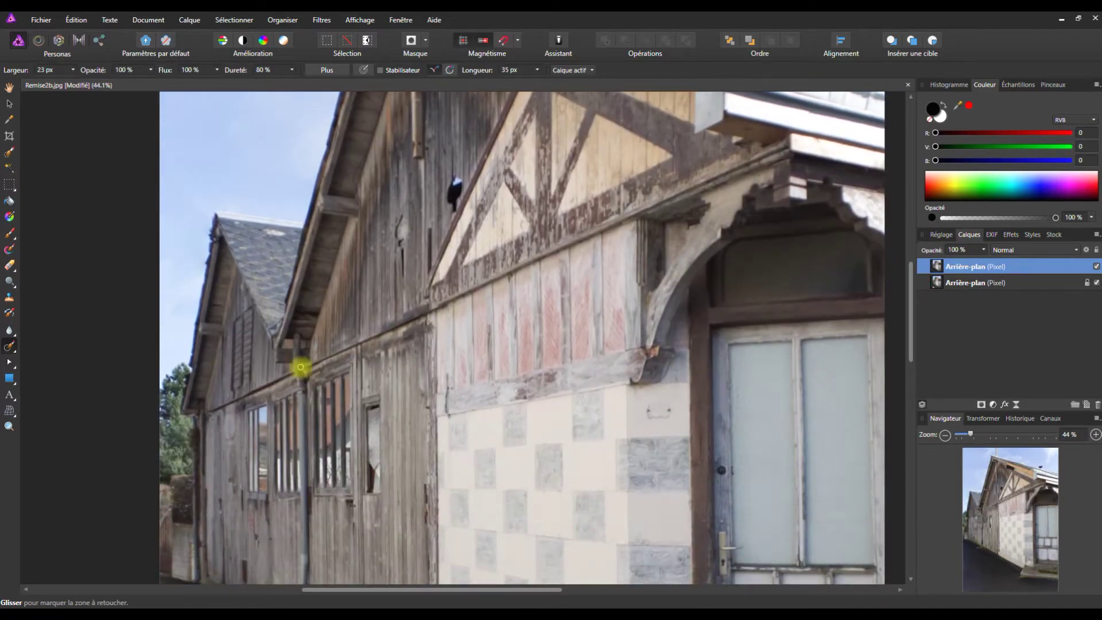
scroll(197, 364, "up", 3)
scroll(197, 363, "up", 2)
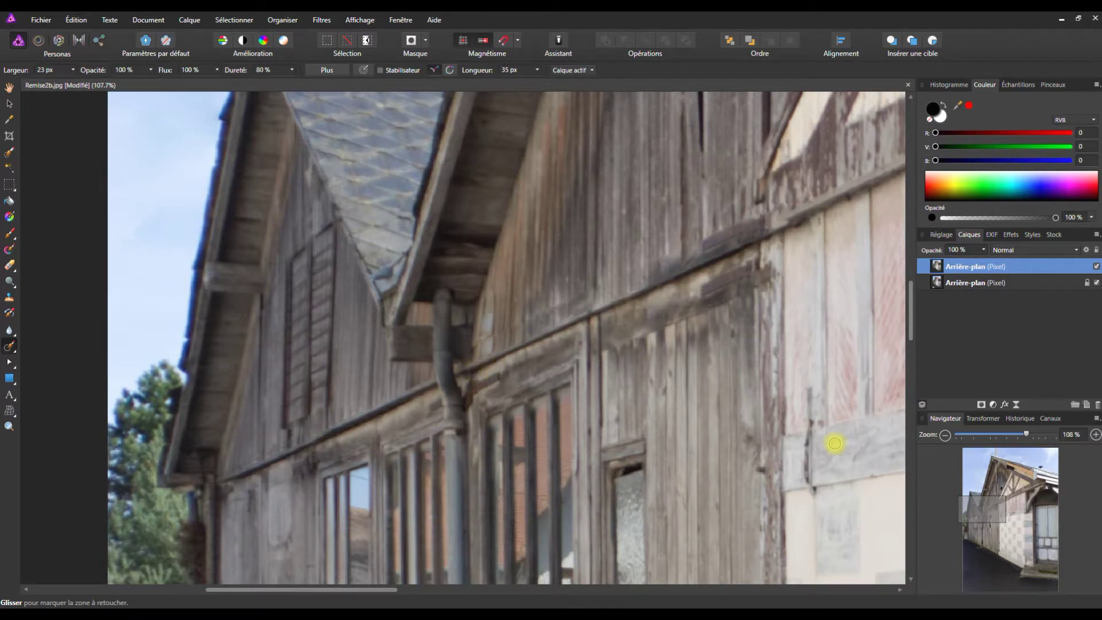
left_click_drag(808, 393, 808, 436)
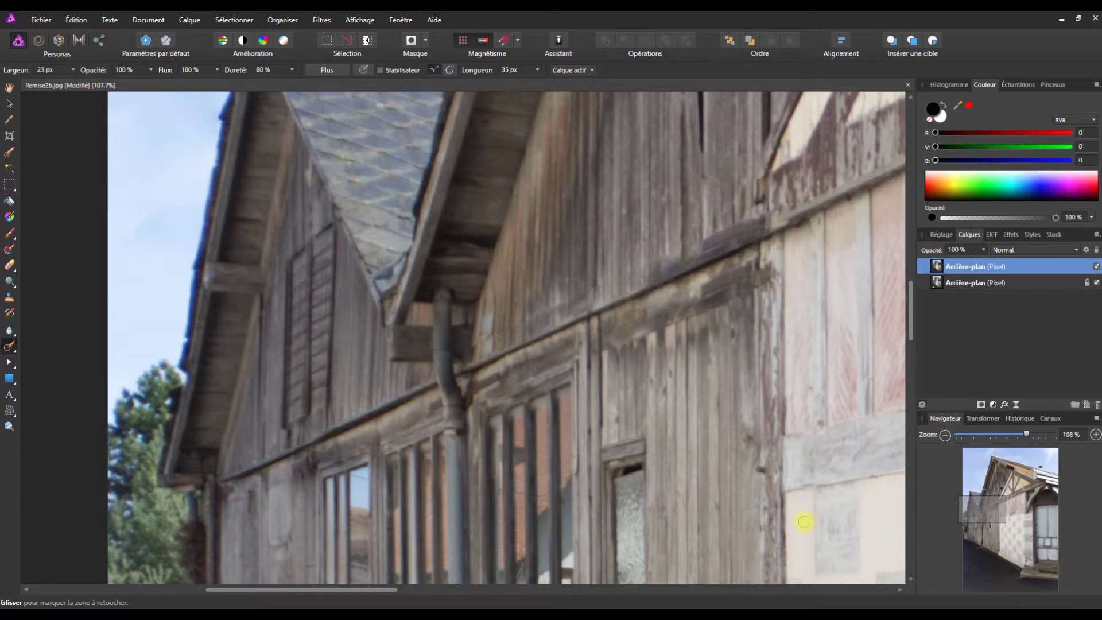
Step: Zoom out and pan over to the drainpipe on the lower wall
scroll(818, 360, "down", 3)
scroll(811, 359, "down", 2)
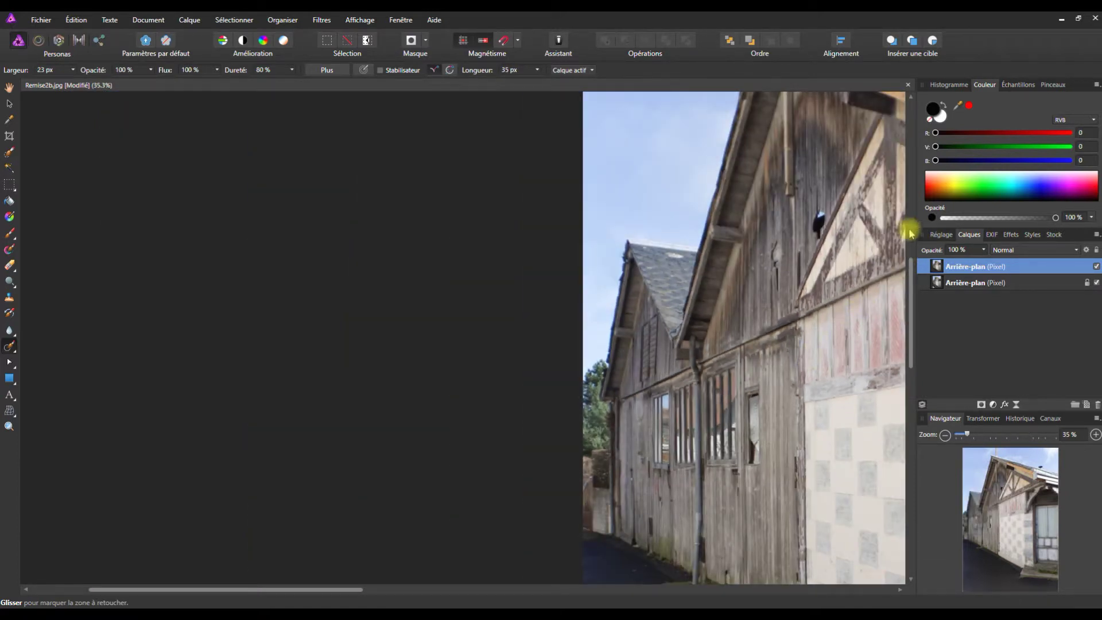
mouse_move(910, 327)
left_mouse_down()
mouse_move(910, 295)
mouse_move(911, 307)
left_mouse_up()
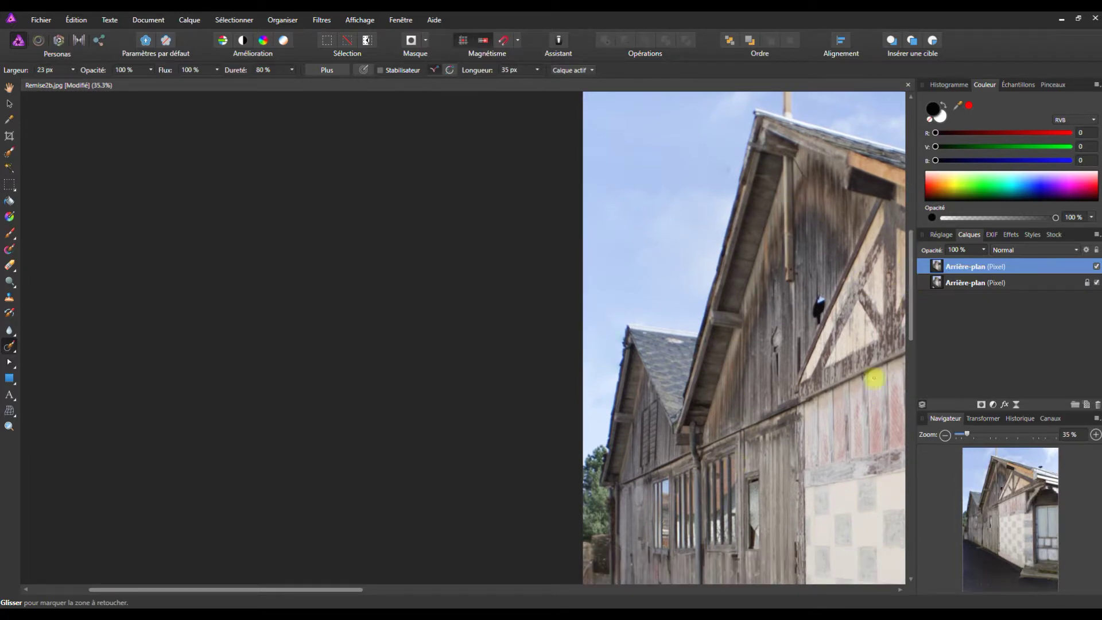
mouse_move(913, 267)
left_mouse_down()
mouse_move(902, 352)
mouse_move(763, 298)
left_mouse_up()
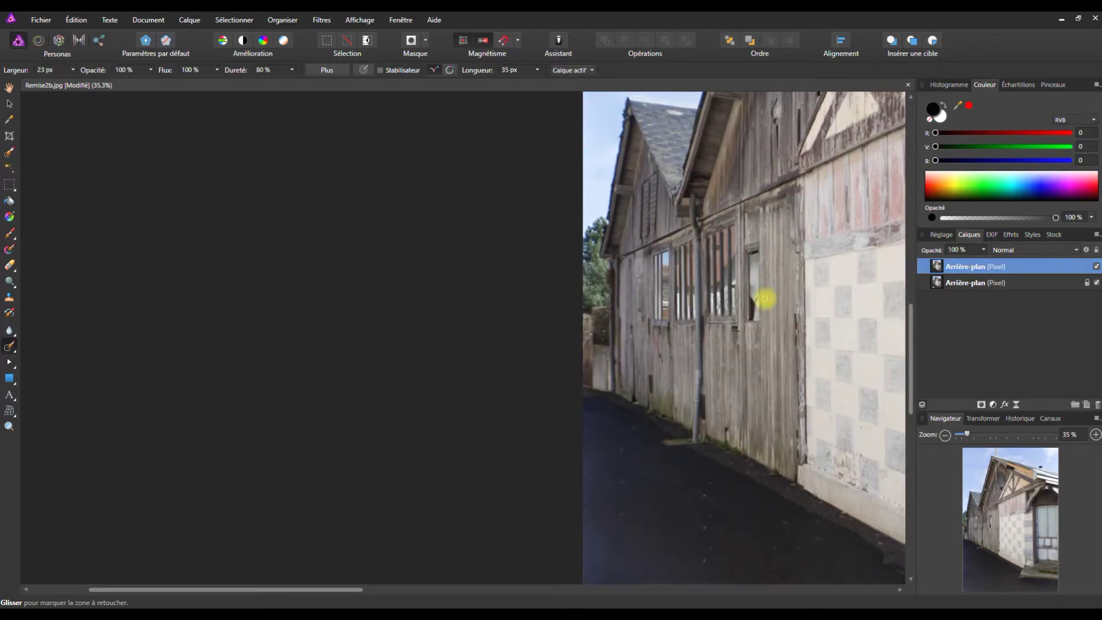
scroll(692, 248, "up", 2)
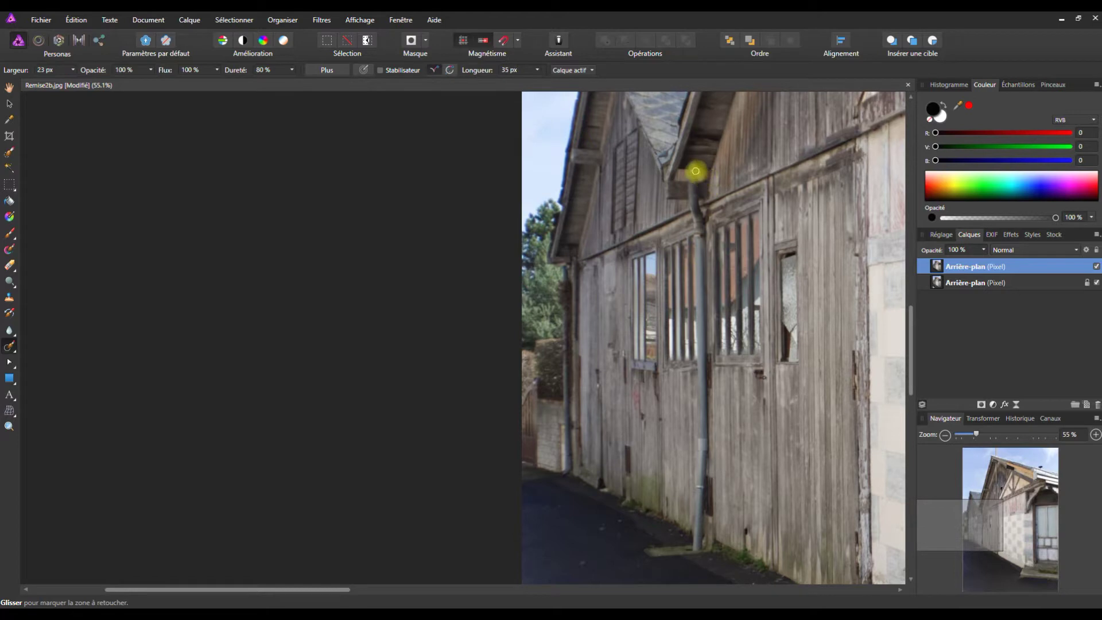
left_click(73, 69)
Step: Enlarge the brush to about 47 px and paint out the drainpipe and a patch of road edge
left_click_drag(73, 82, 91, 82)
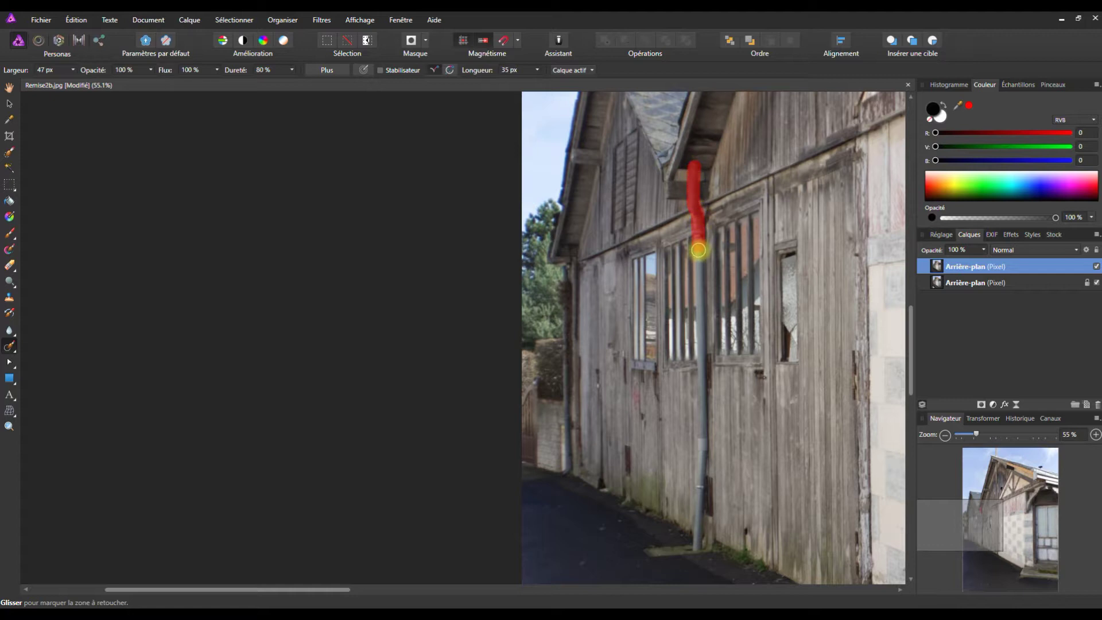
left_click_drag(699, 270, 697, 322)
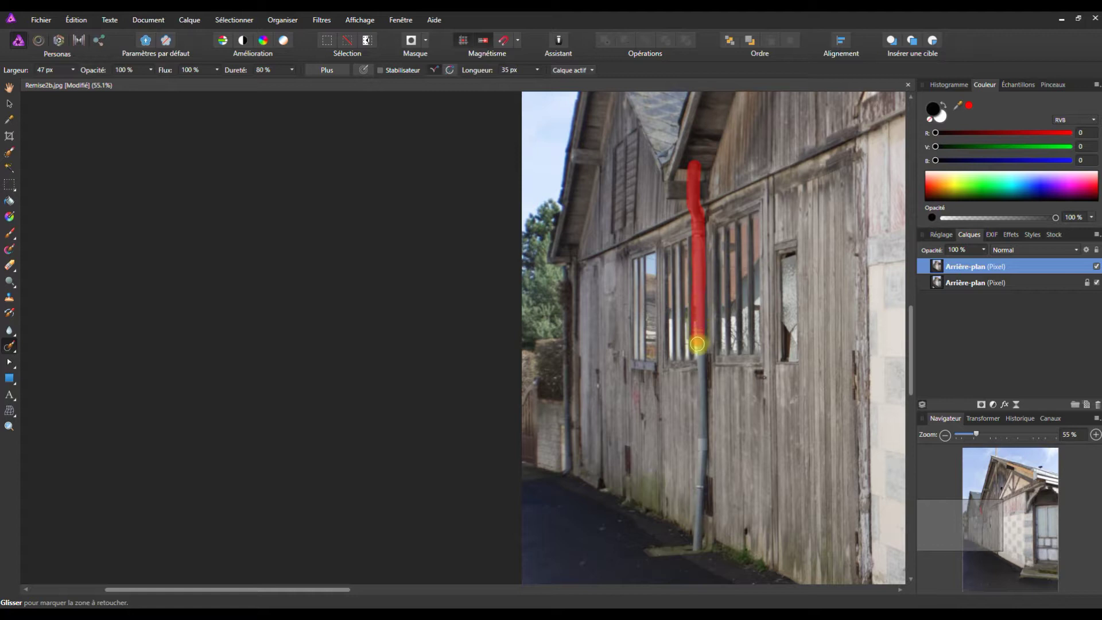
mouse_move(696, 376)
left_mouse_down()
mouse_move(694, 535)
mouse_move(703, 455)
mouse_move(696, 212)
left_mouse_up()
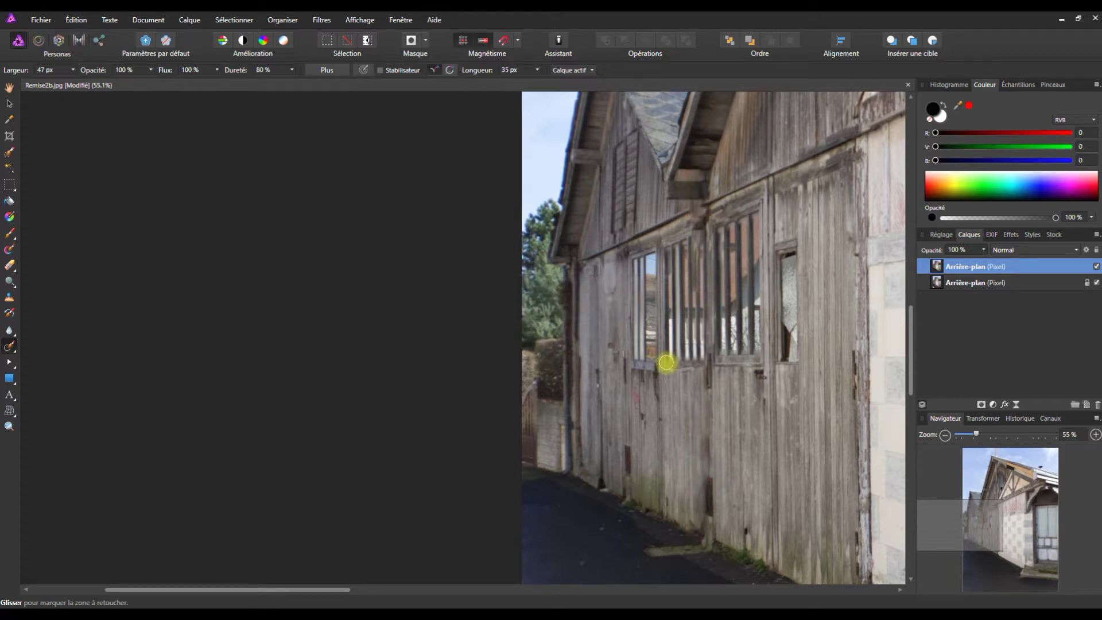
mouse_move(644, 550)
left_mouse_down()
mouse_move(701, 545)
mouse_move(637, 554)
left_mouse_up()
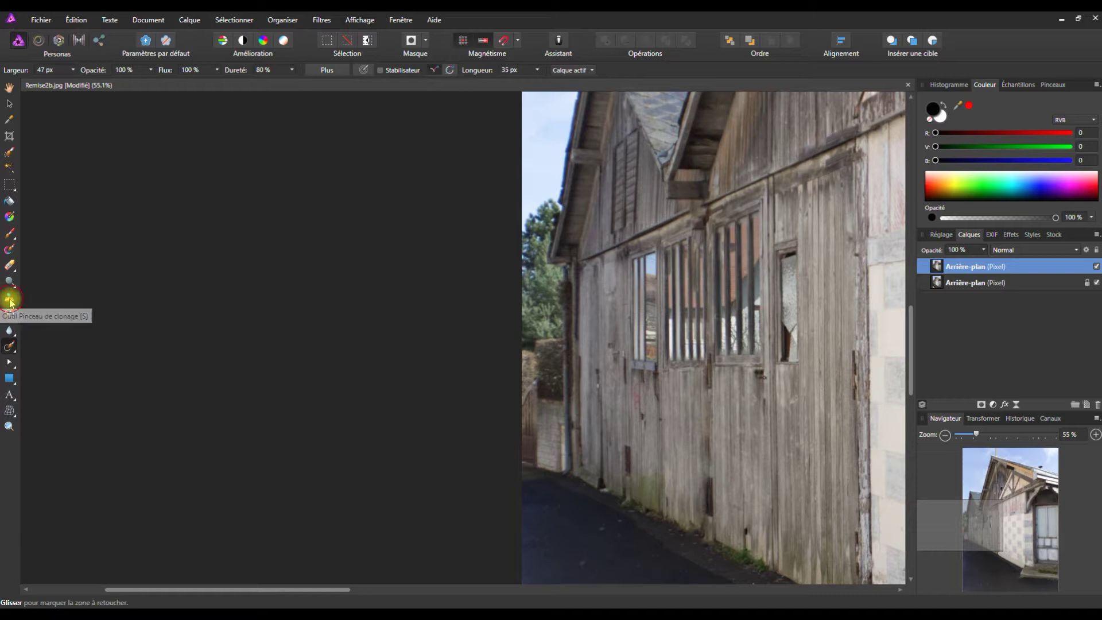
Step: Switch to the Clone brush and set the trees as the clone source
left_click(10, 298)
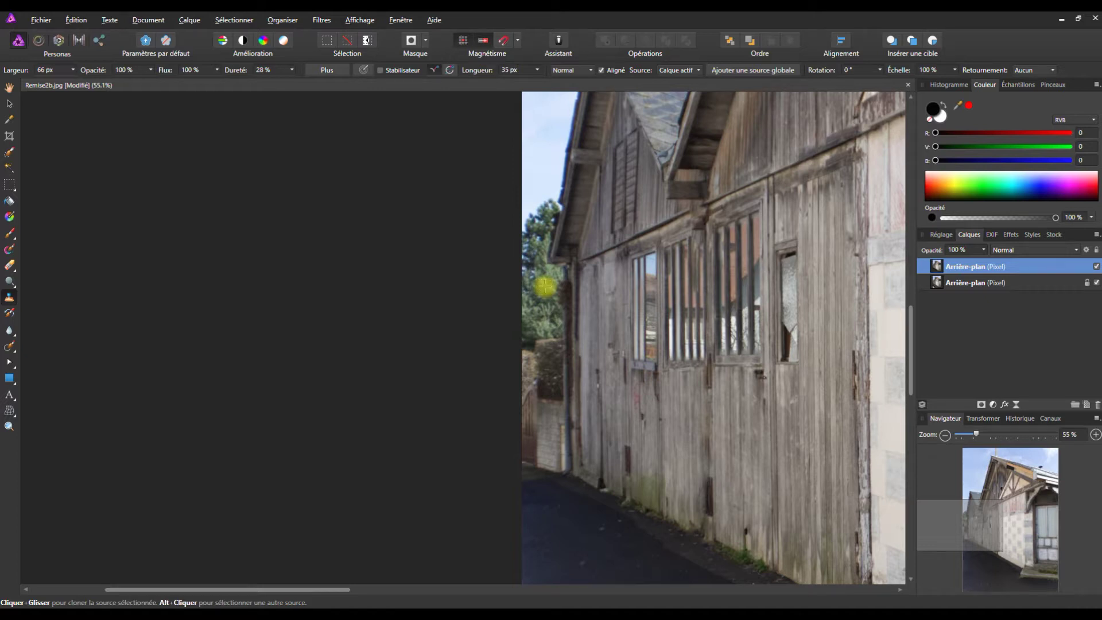
key("alt")
left_click(544, 285, "alt")
scroll(545, 286, "up", 1)
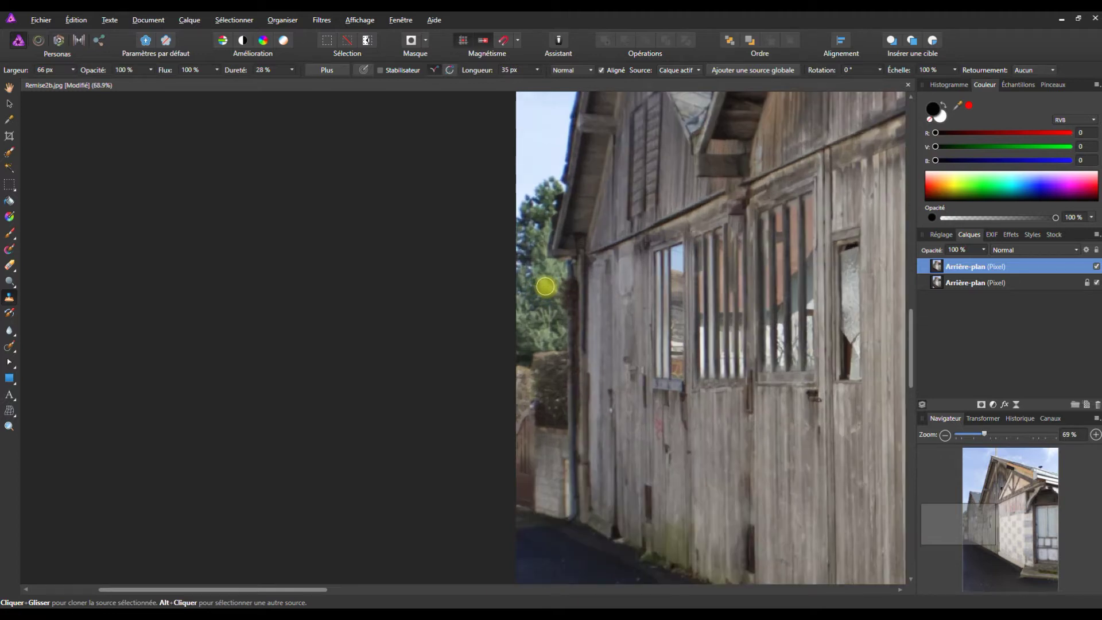
scroll(546, 286, "up", 2)
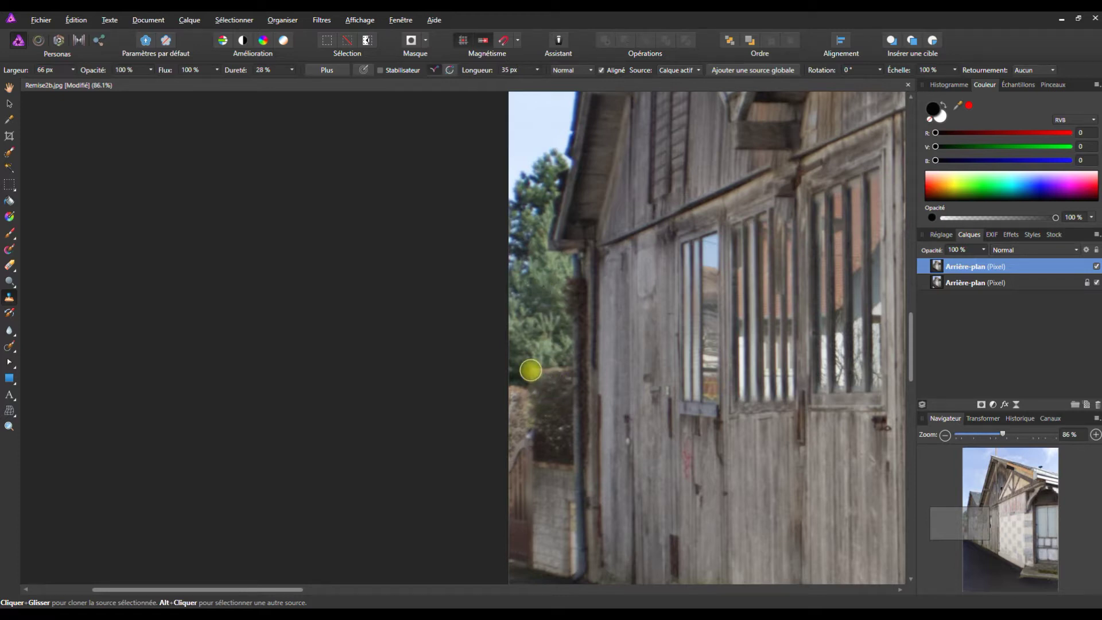
Step: Clone tree foliage over the brown hedge, the green wall patch and the fence
mouse_move(556, 371)
left_mouse_down()
mouse_move(542, 397)
mouse_move(511, 396)
left_mouse_up()
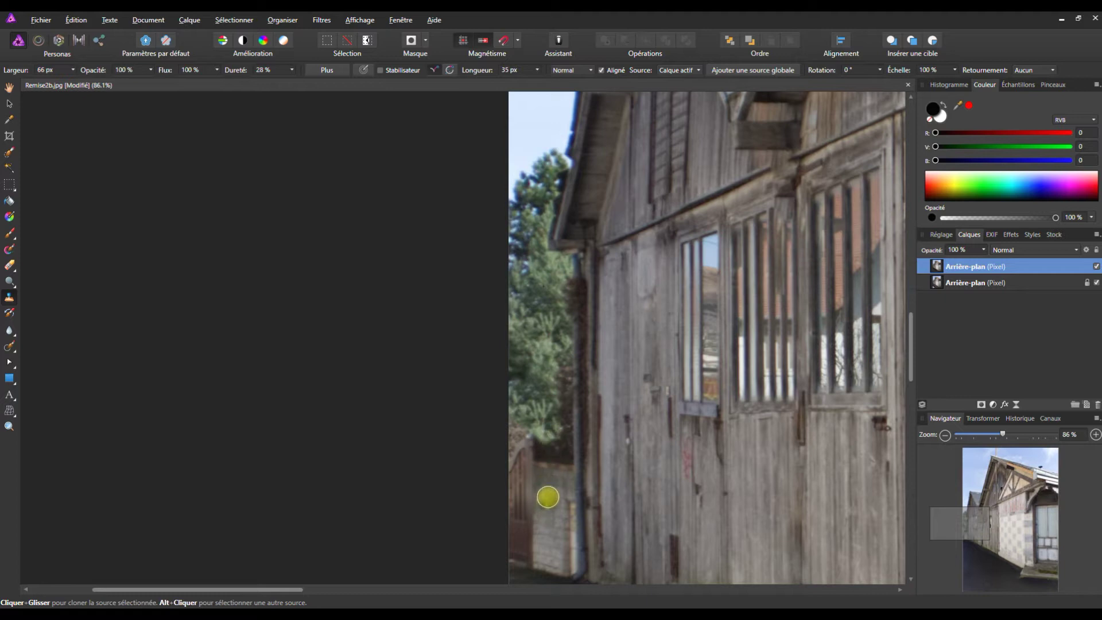
left_click_drag(547, 529, 550, 547)
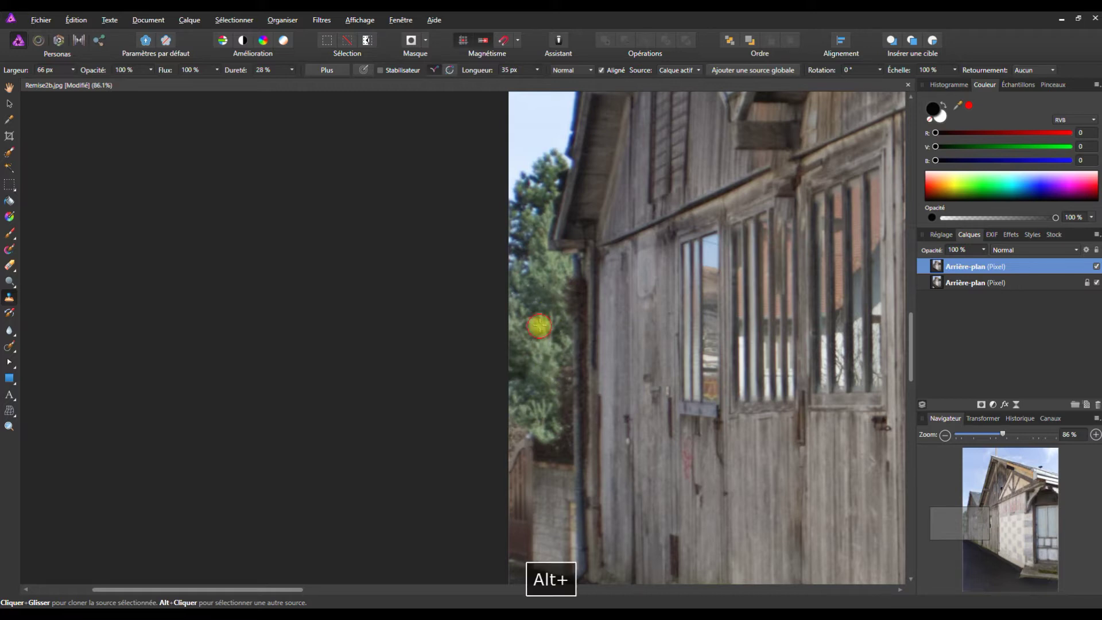
left_click(538, 447, "alt")
mouse_move(537, 478)
left_mouse_down()
mouse_move(545, 455)
mouse_move(542, 471)
left_mouse_up()
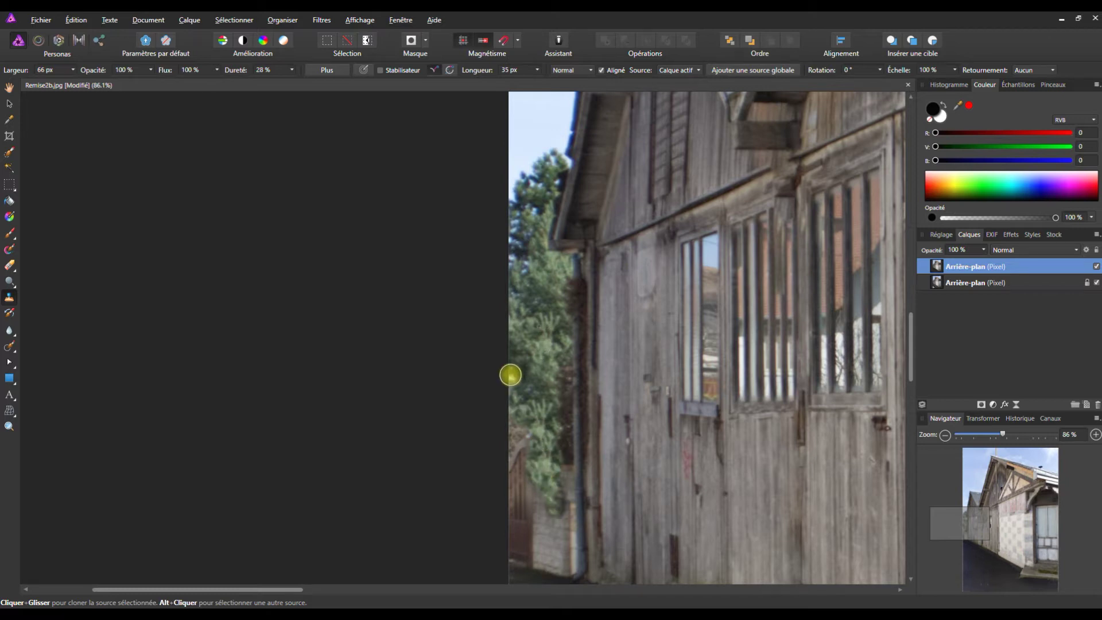
scroll(778, 401, "down", 5)
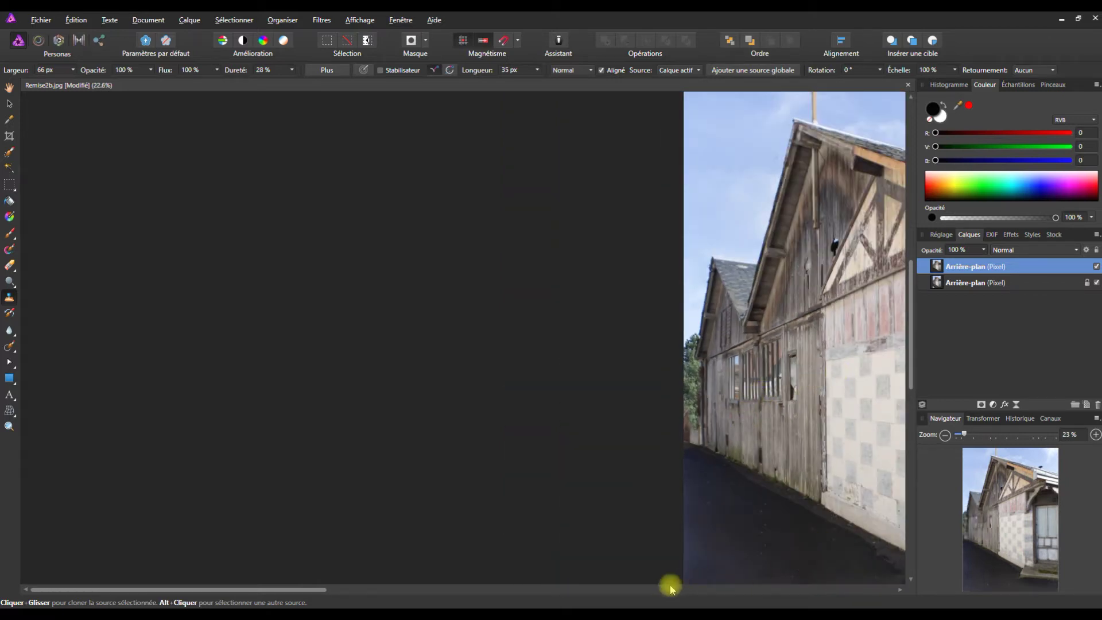
Step: Move and zoom the view in on the gable beneath the main roof peak
left_click_drag(302, 588, 408, 581)
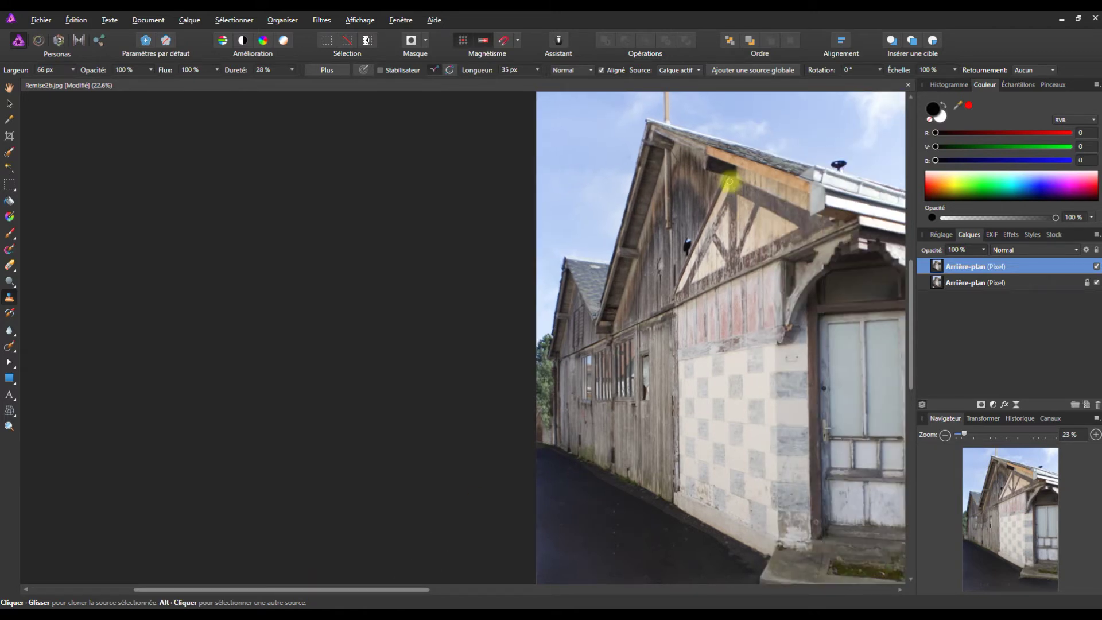
left_click_drag(412, 588, 533, 582)
mouse_move(909, 363)
left_mouse_down()
mouse_move(910, 402)
mouse_move(910, 320)
left_mouse_up()
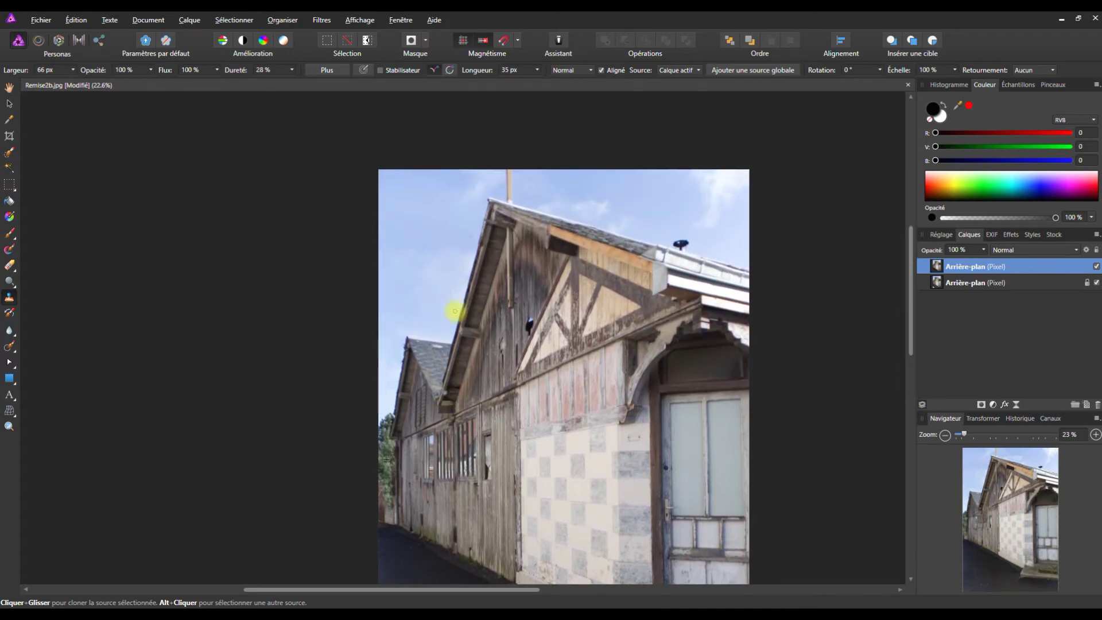
scroll(494, 237, "up", 1)
scroll(493, 237, "up", 2)
scroll(493, 236, "up", 2)
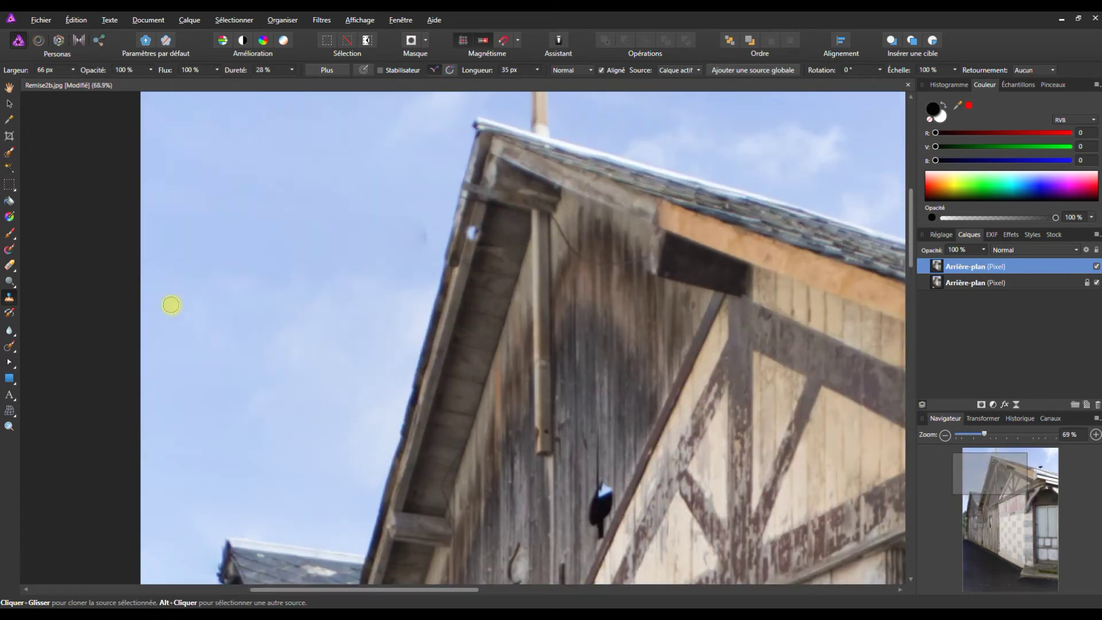
Step: Inpaint away the vertical gable post and its leftover marks, leaving plain planks
left_click(9, 346)
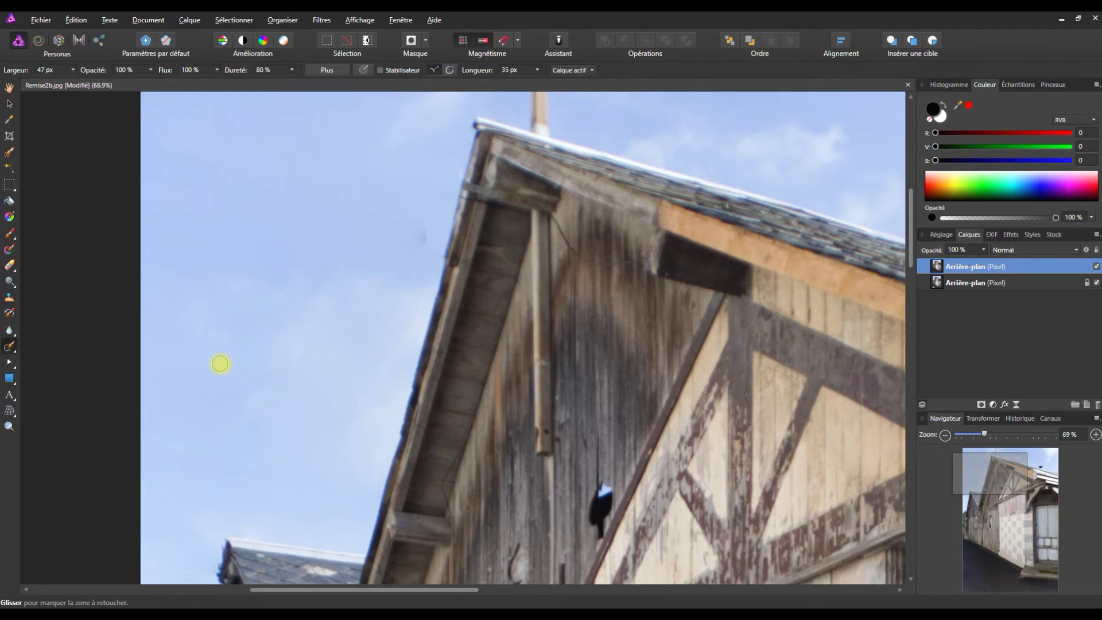
mouse_move(537, 217)
left_mouse_down()
mouse_move(551, 442)
mouse_move(541, 219)
left_mouse_up()
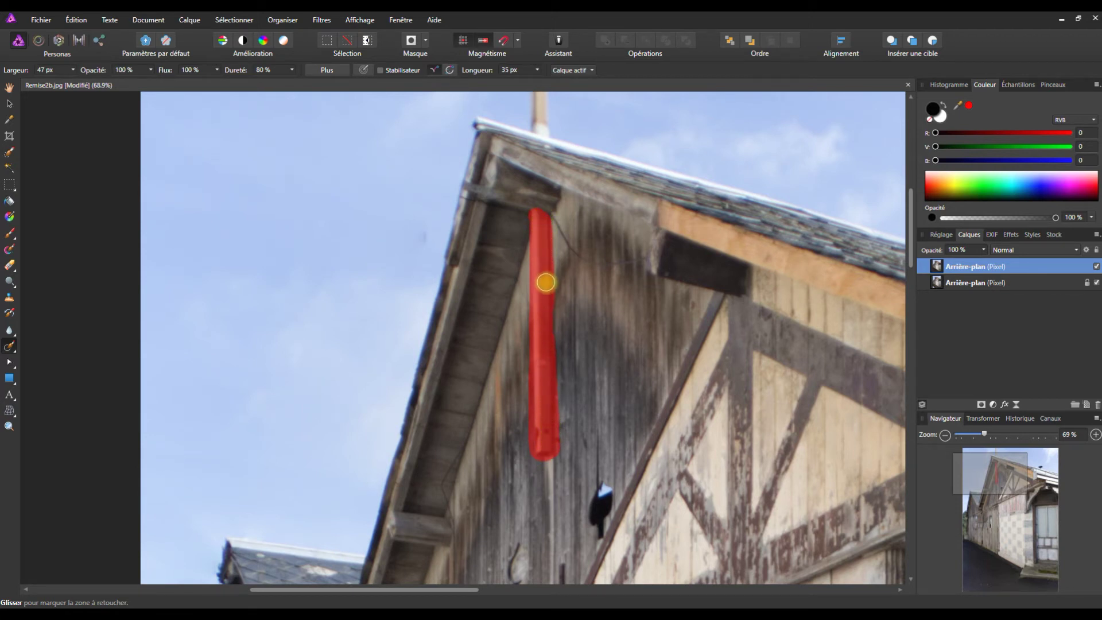
left_click_drag(542, 219, 553, 266)
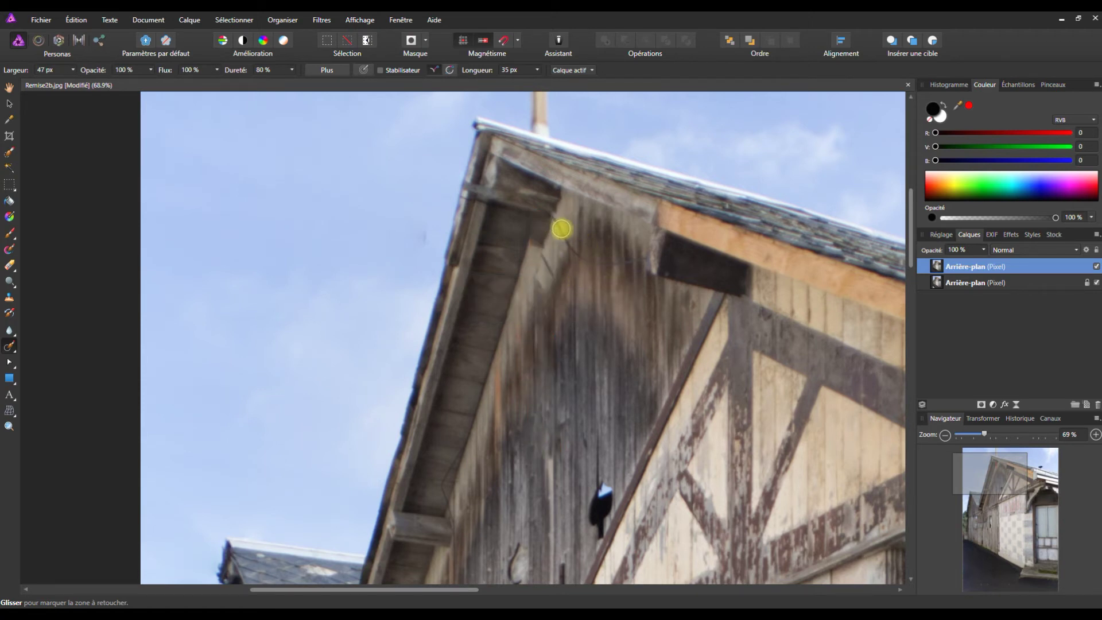
left_click_drag(552, 215, 643, 256)
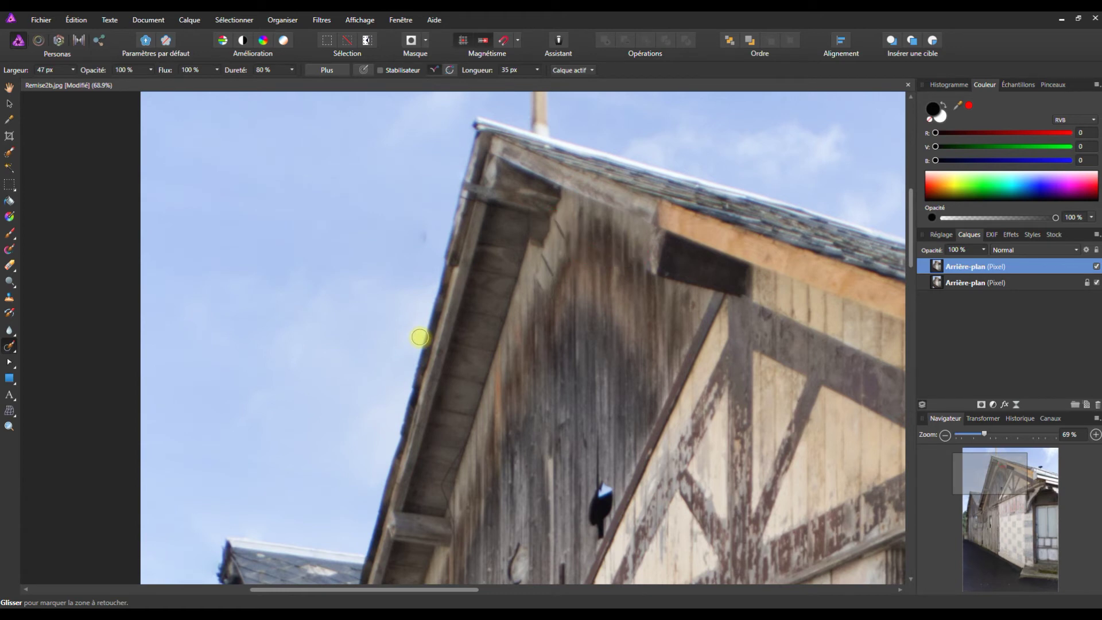
mouse_move(556, 221)
left_mouse_down()
mouse_move(567, 238)
mouse_move(551, 273)
left_mouse_up()
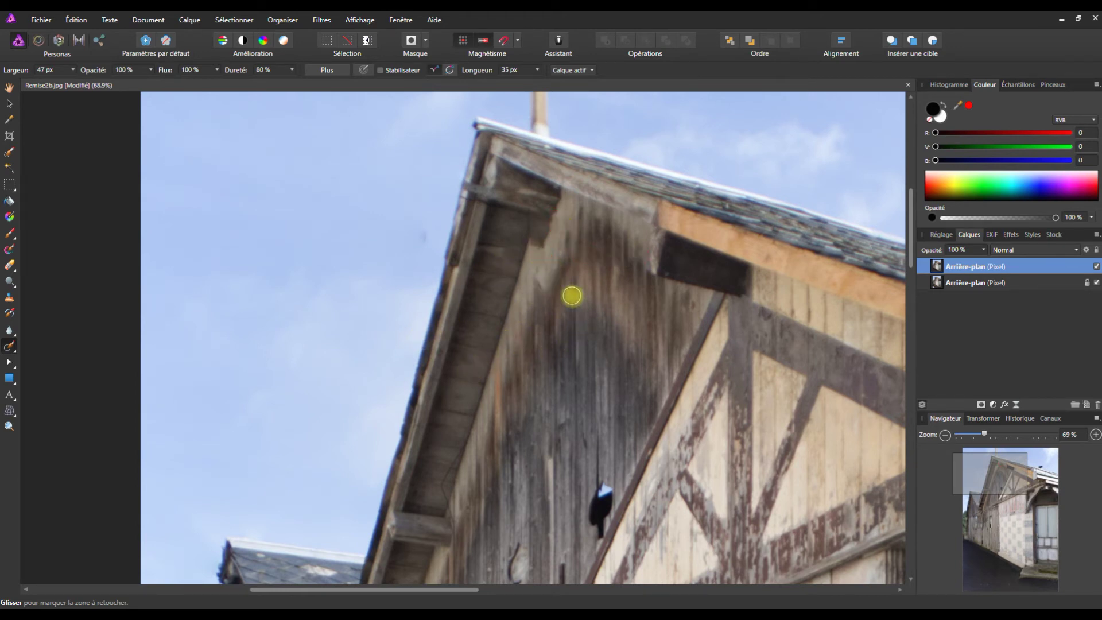
left_click(539, 208)
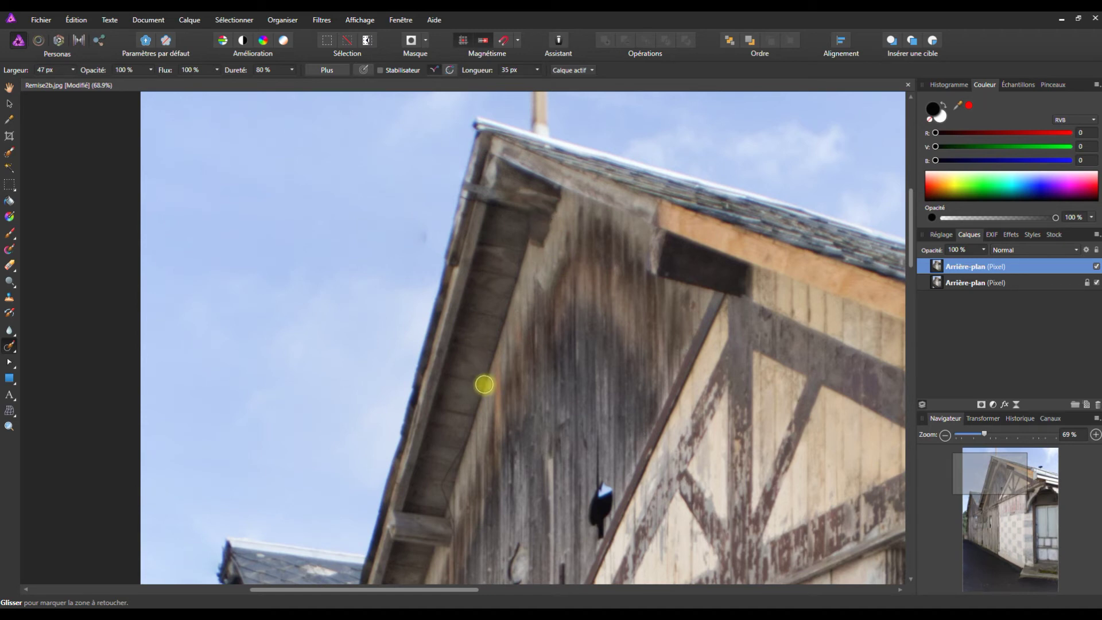
scroll(484, 384, "down", 5)
left_click_drag(902, 248, 907, 318)
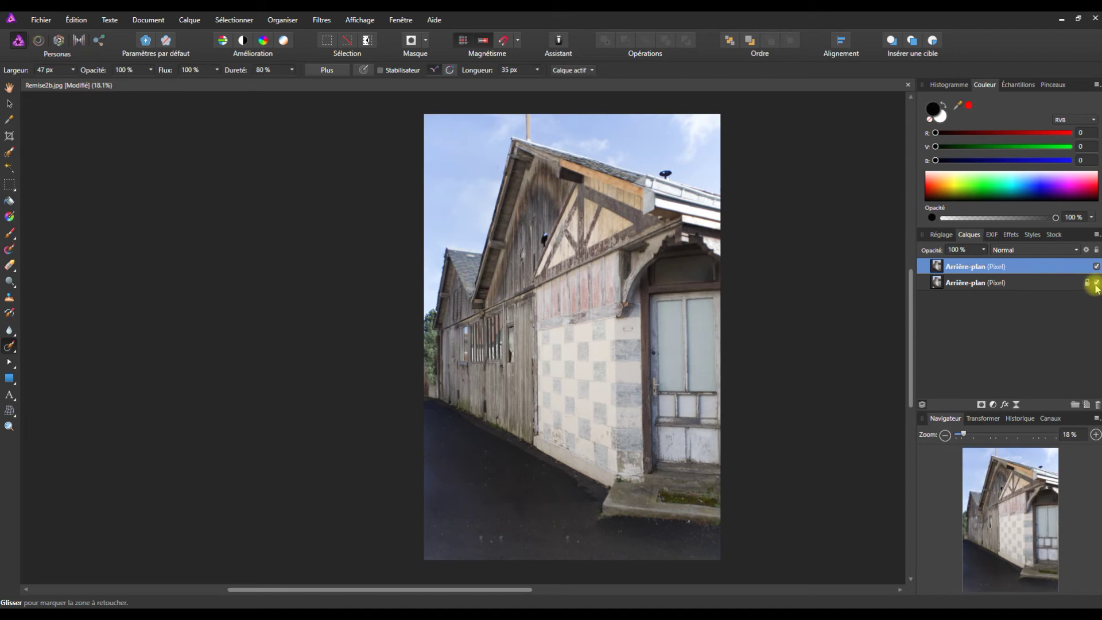
left_click(1096, 266)
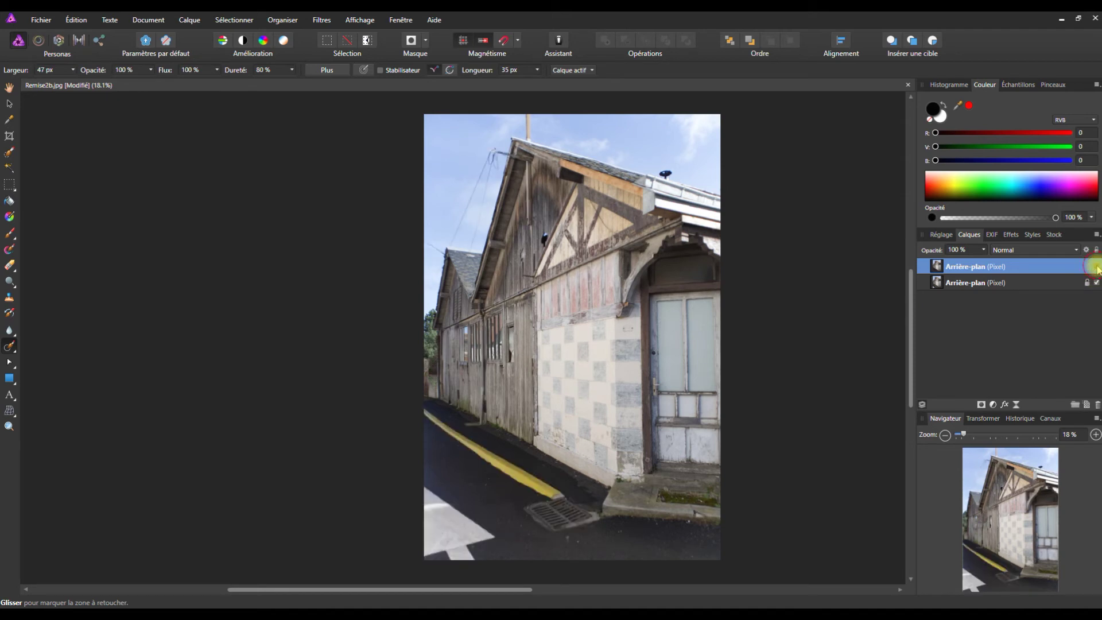
left_click(1096, 266)
left_click(1096, 266)
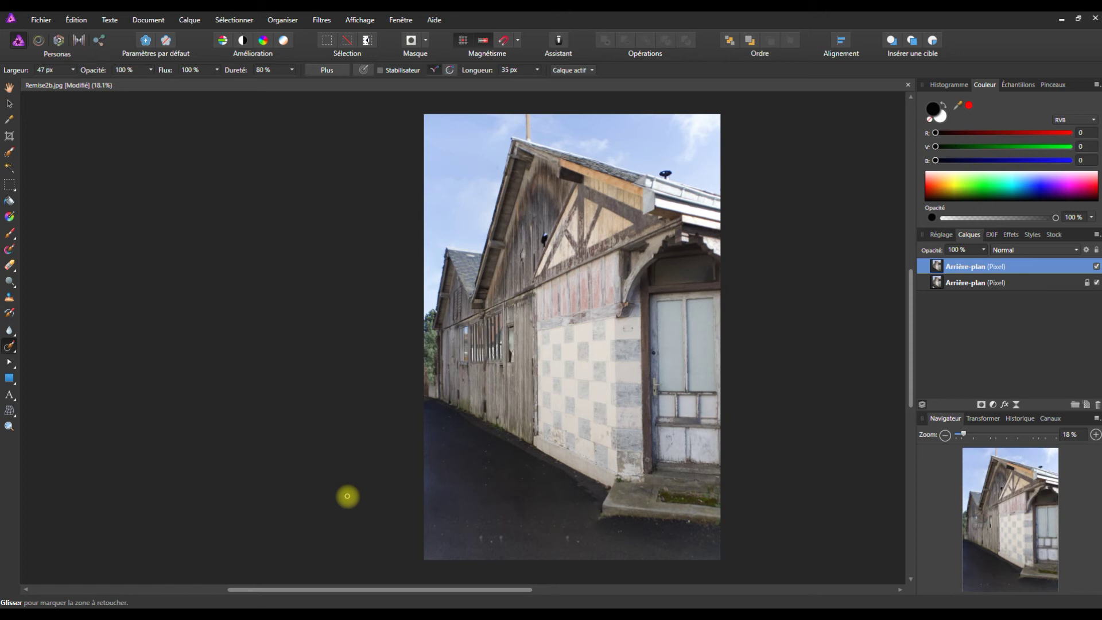